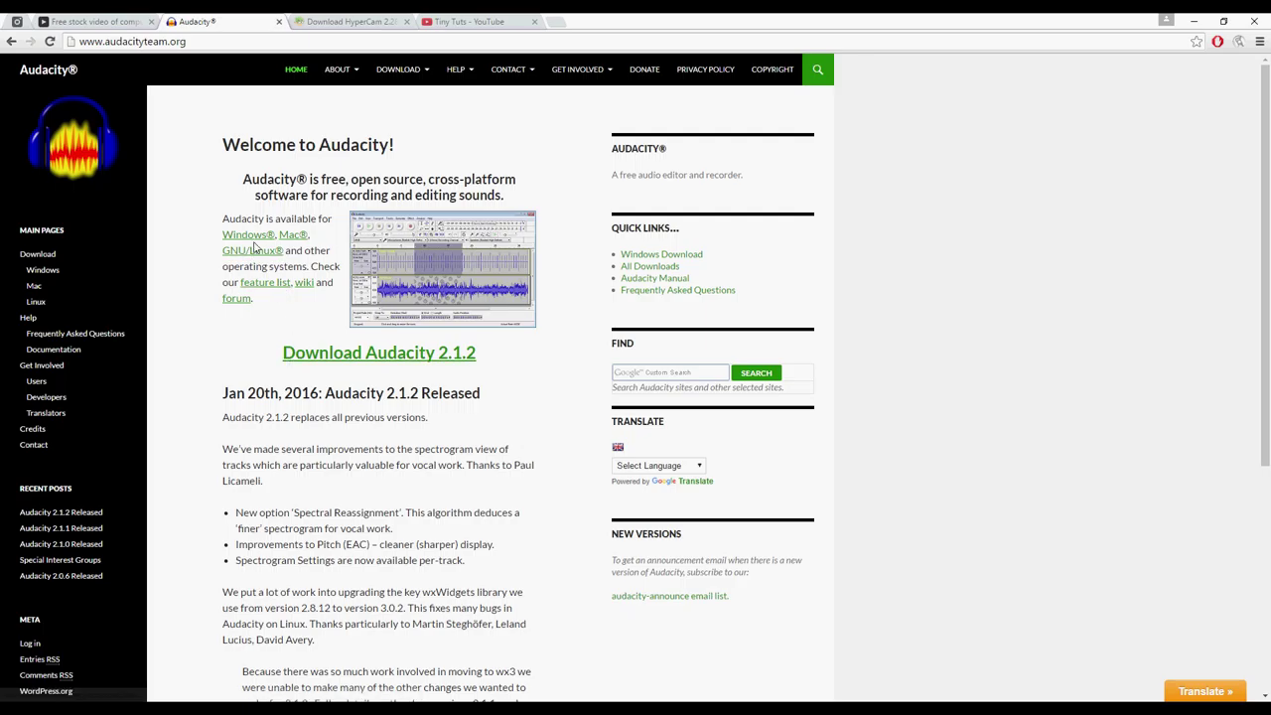
Read the MacBook video's CC0 license terms, then go to the Pexels black-and-white cat photo page
left_click(102, 20)
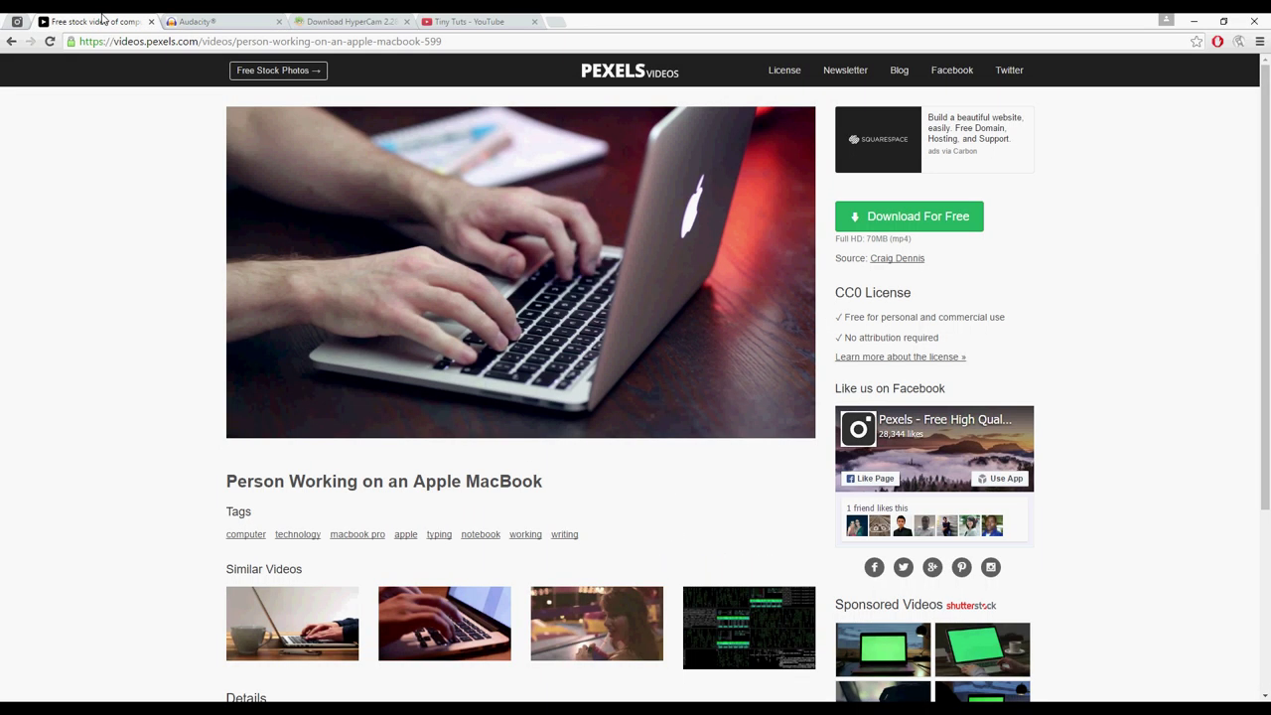
mouse_move(331, 239)
left_click_drag(836, 317, 959, 329)
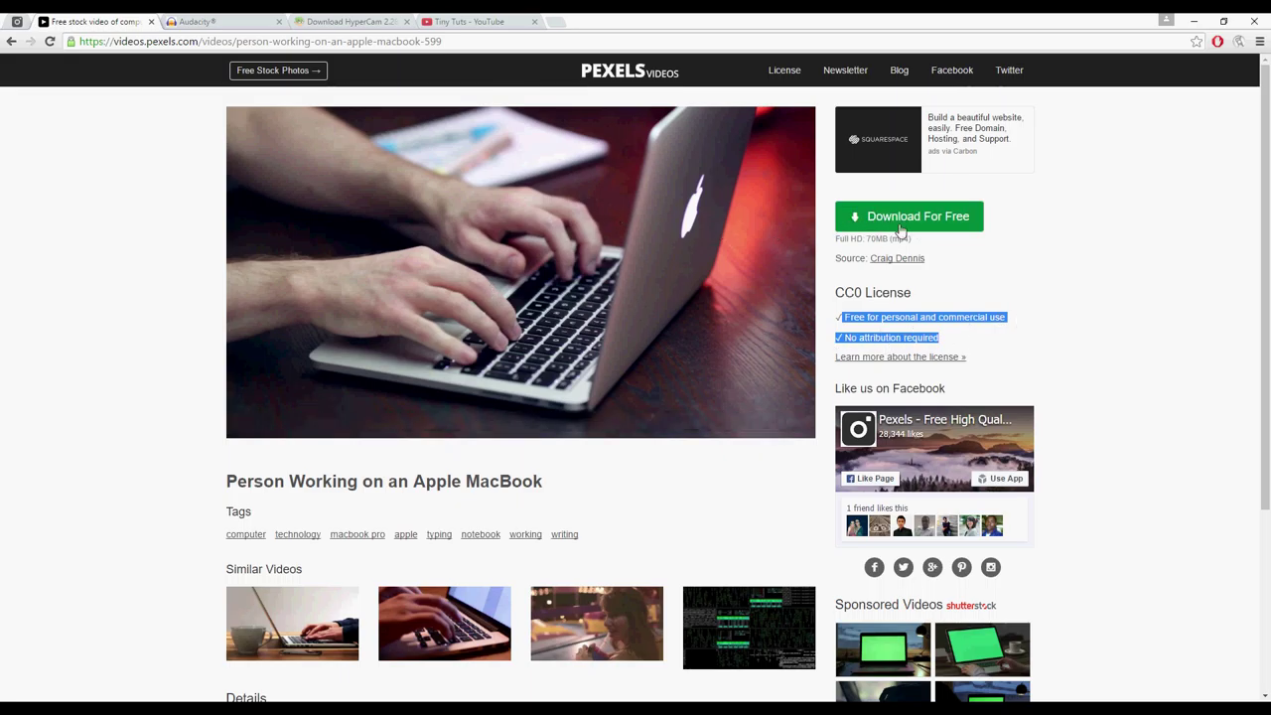
mouse_move(362, 272)
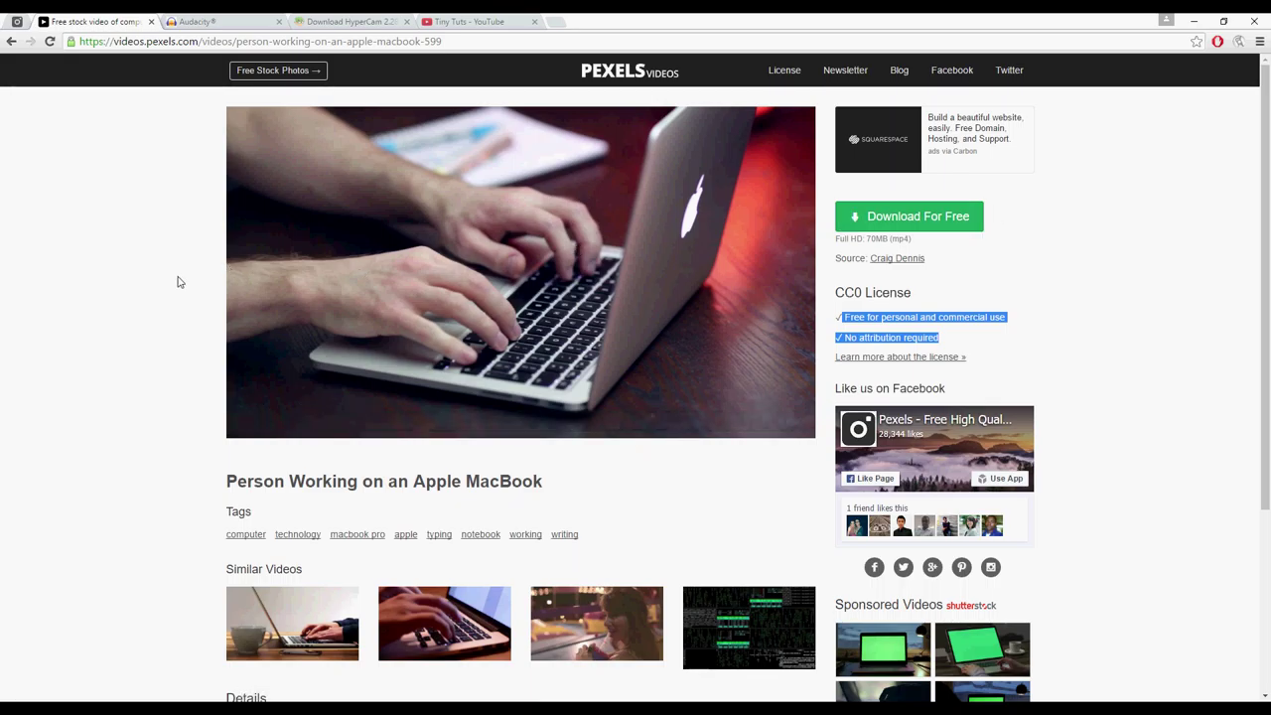
left_click(117, 334)
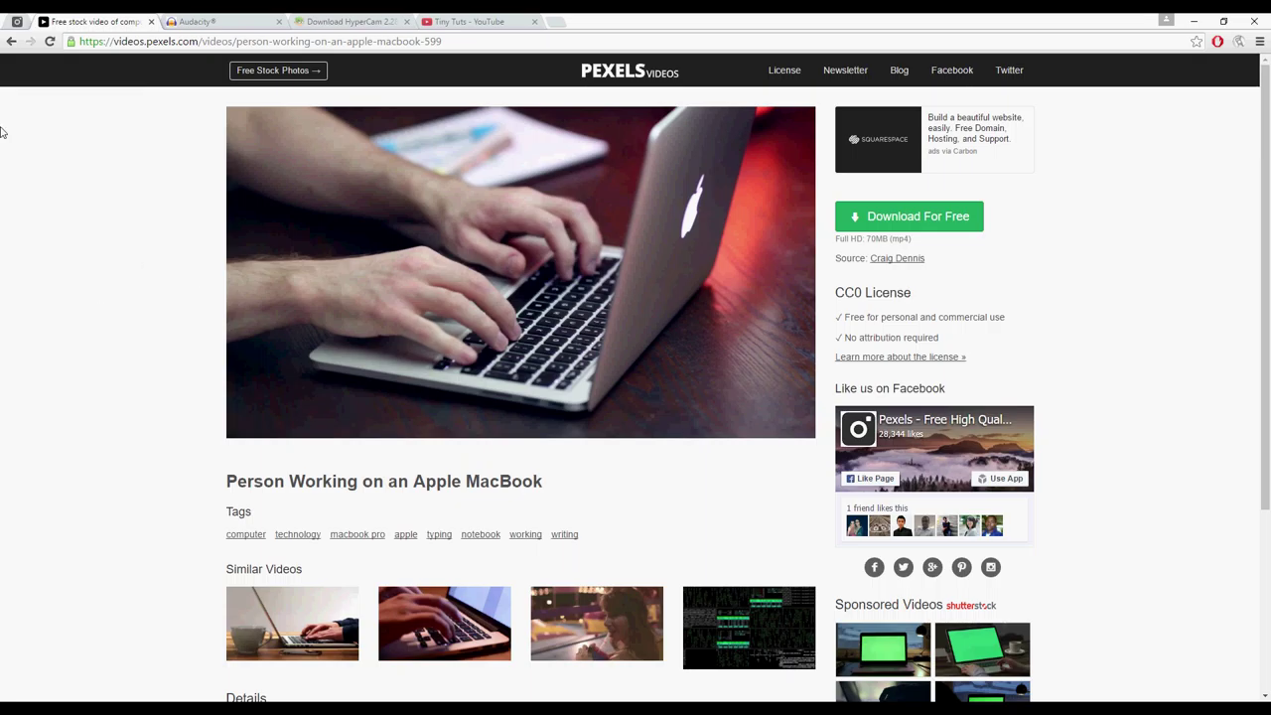
left_click(17, 21)
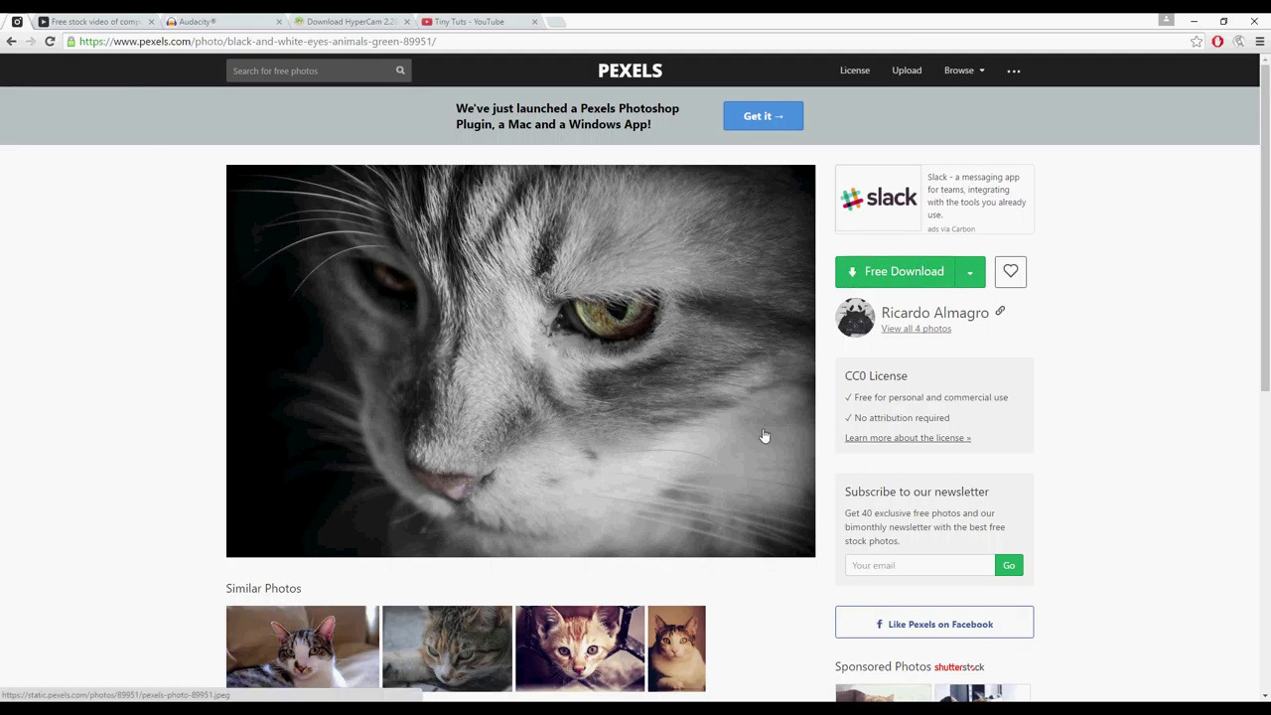
Highlight the cat photo's CC0 license line, then go to the Soft32 HyperCam 2.28.01 download page
left_click_drag(850, 397, 785, 432)
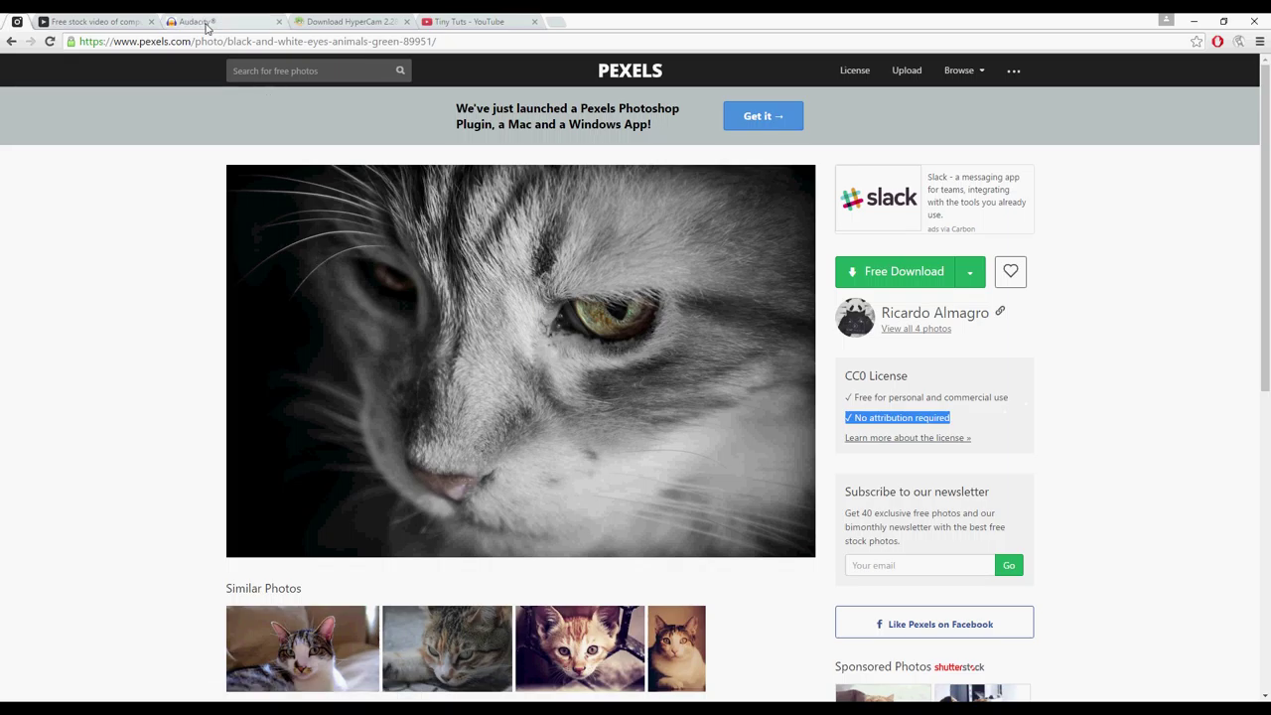
left_click(298, 21)
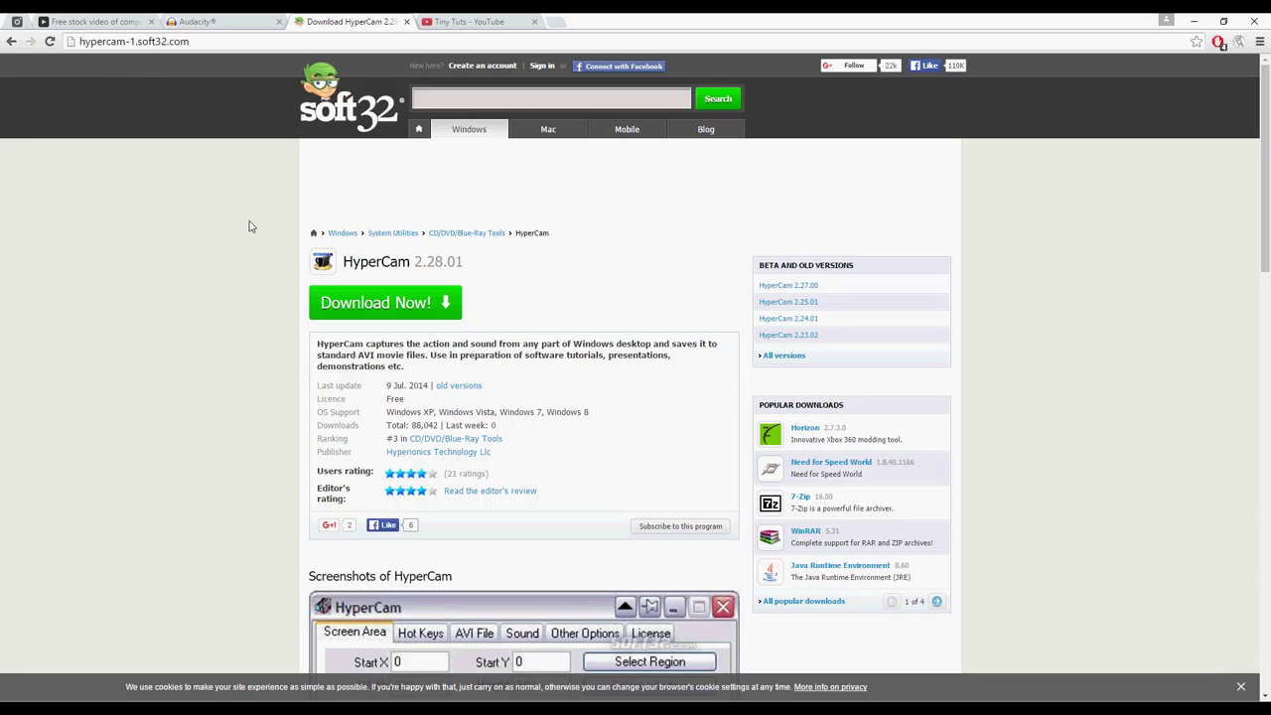
Scroll down to the HyperCam screenshot and back up, then go to the Tiny Tuts YouTube channel
scroll(250, 227, "down", 3)
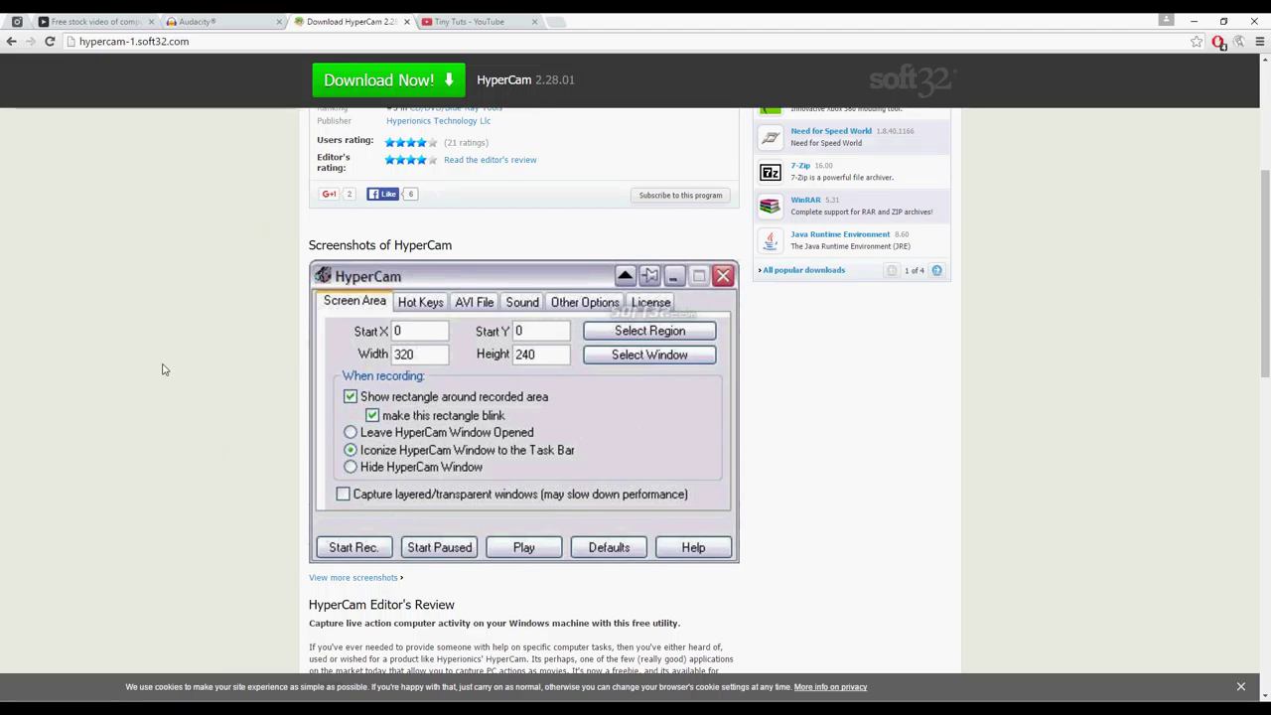
scroll(142, 264, "up", 3)
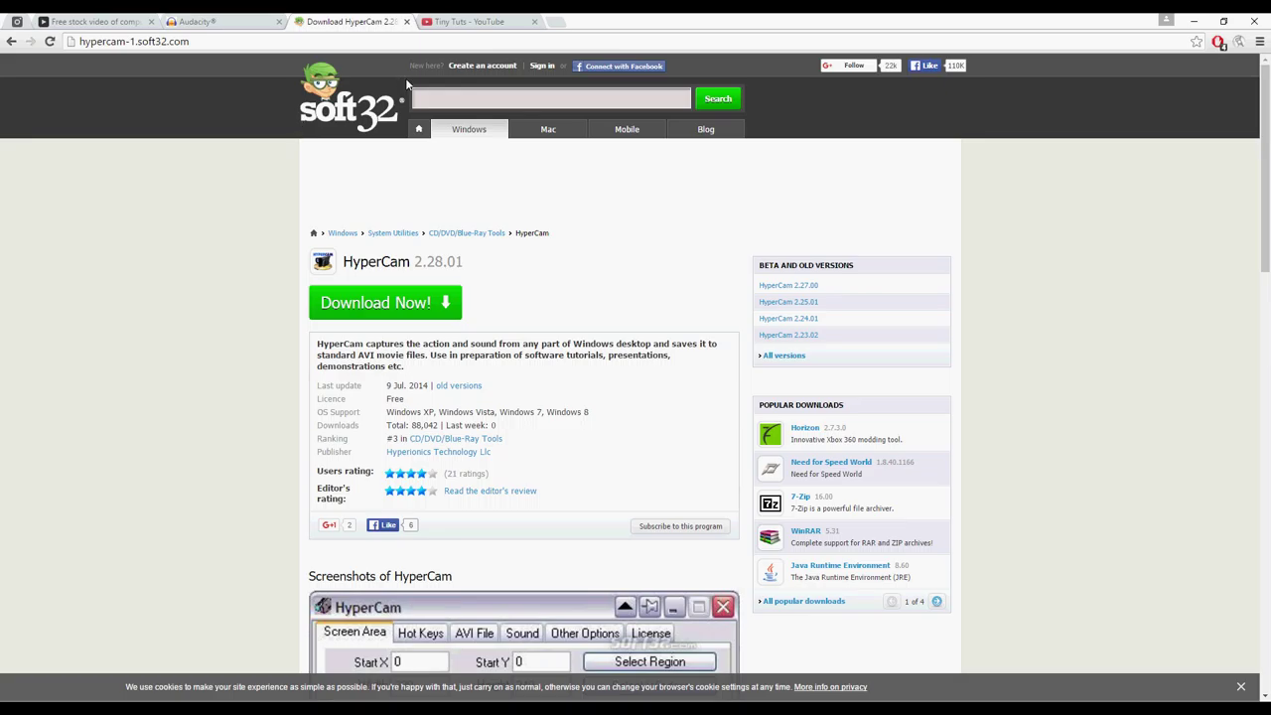
left_click(474, 21)
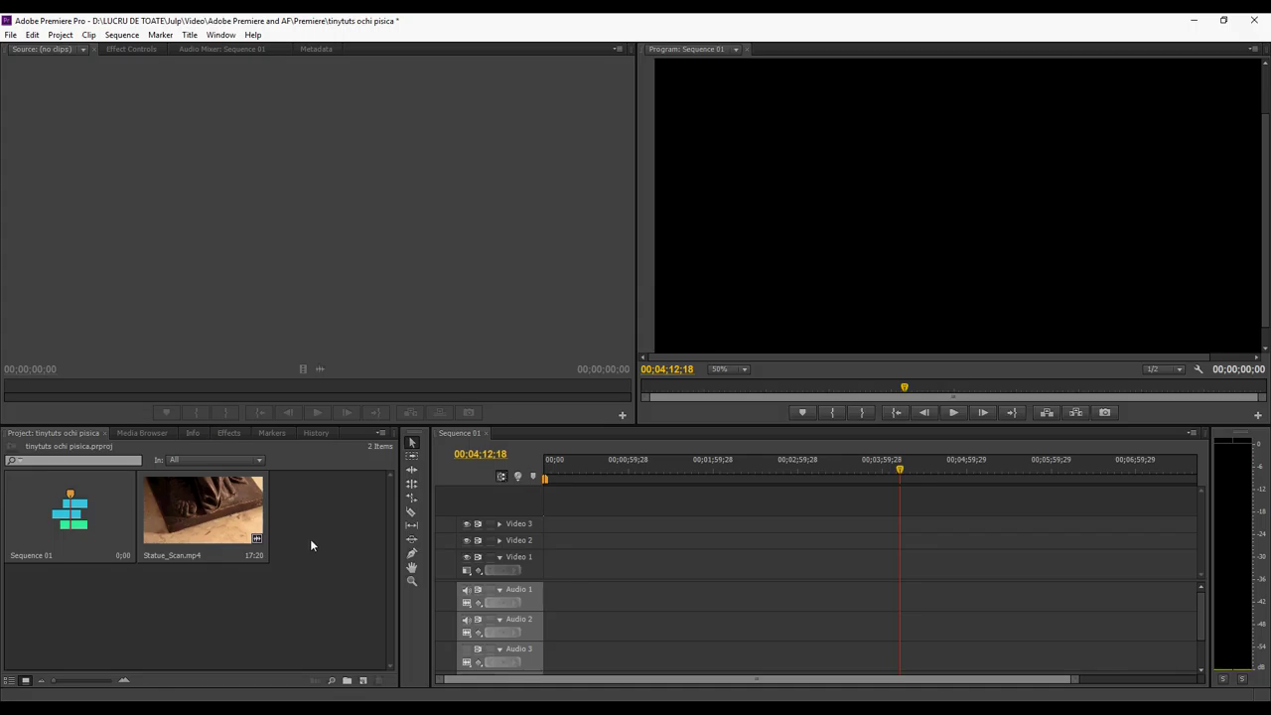
Import A0420_F1502_H2_807_1099_Videvo from the Raw video folder into the Project panel
left_click(345, 543)
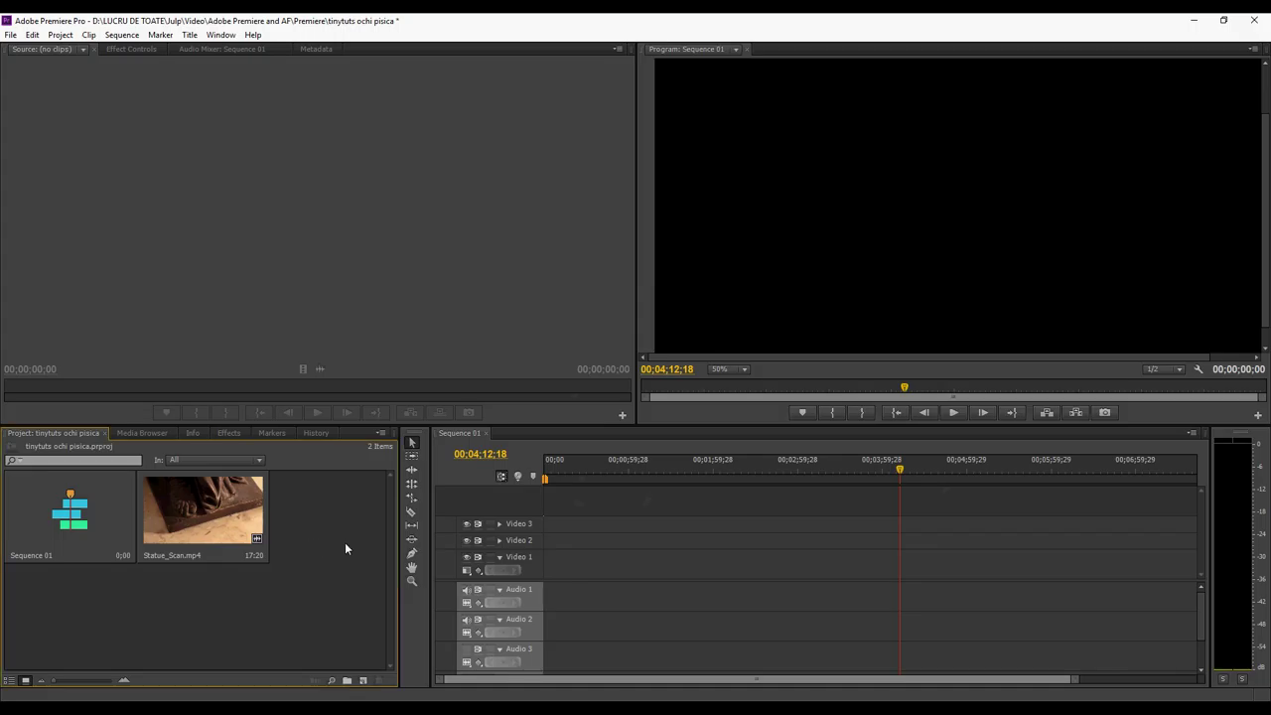
double_click(264, 602)
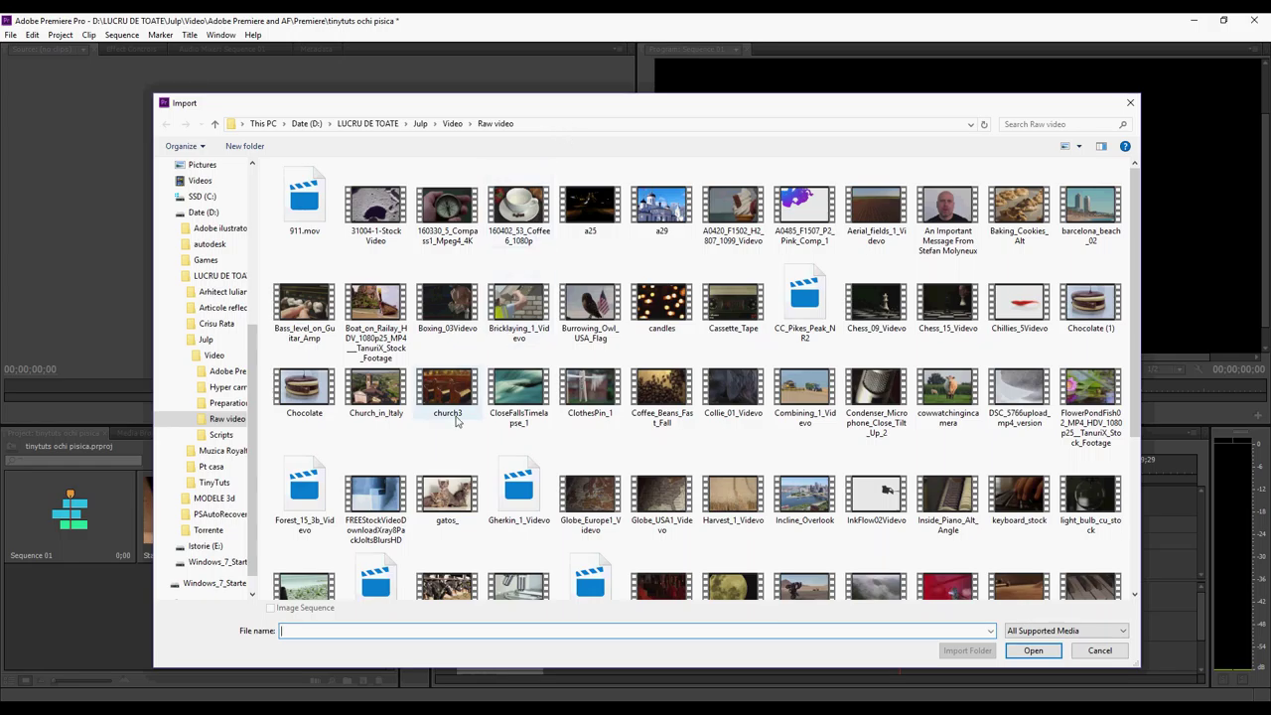
left_click(732, 209)
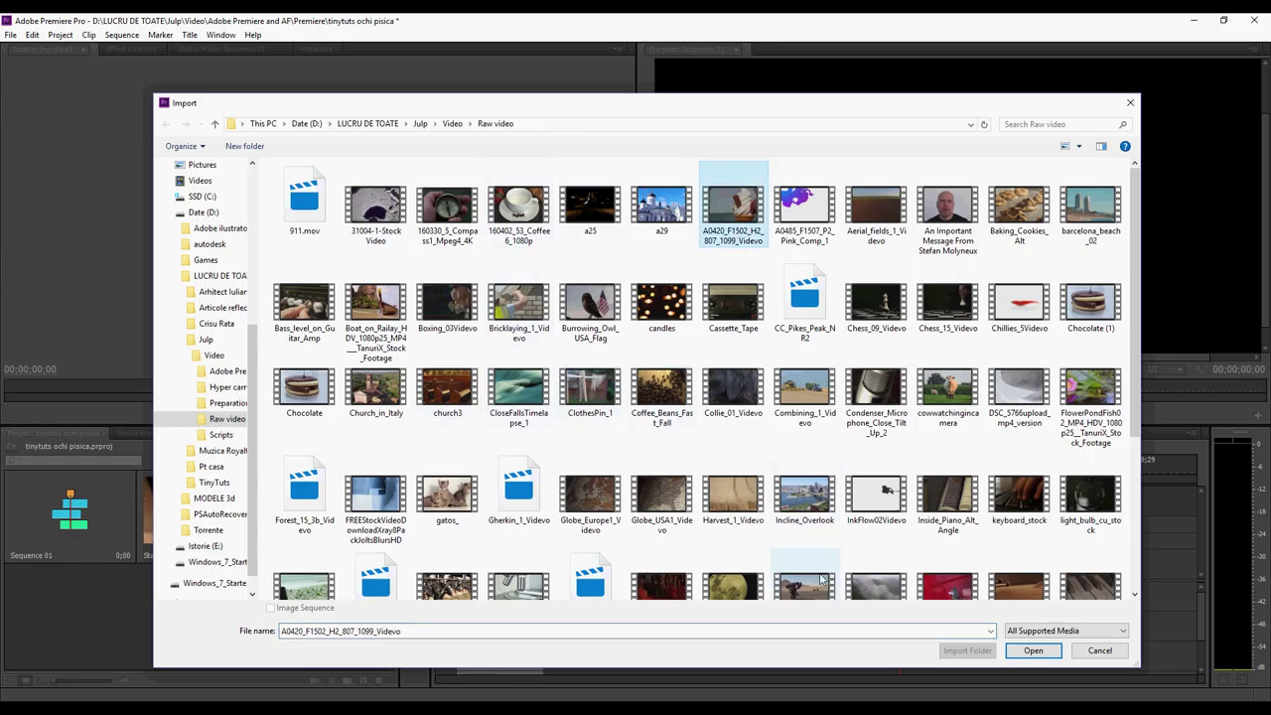
left_click(1029, 652)
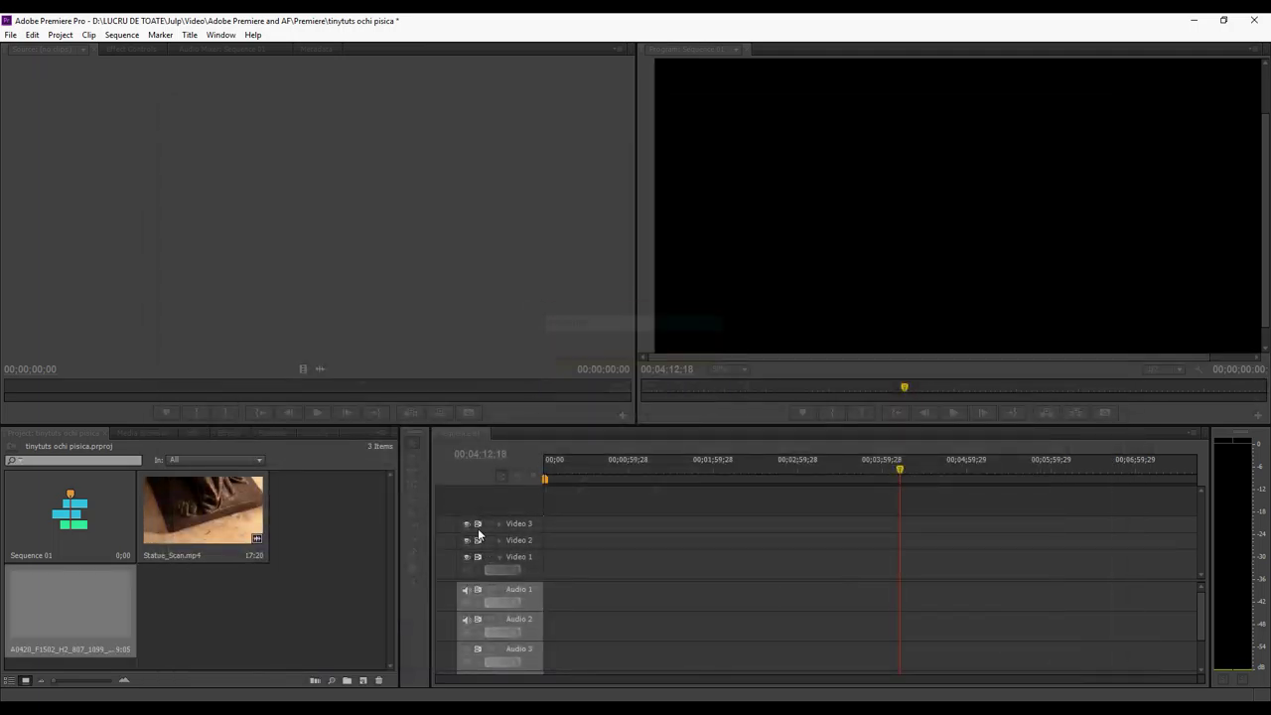
Drag the imported A0420 ice-cream clip onto Video 1 of Sequence 01
left_click(253, 619)
left_click(307, 486)
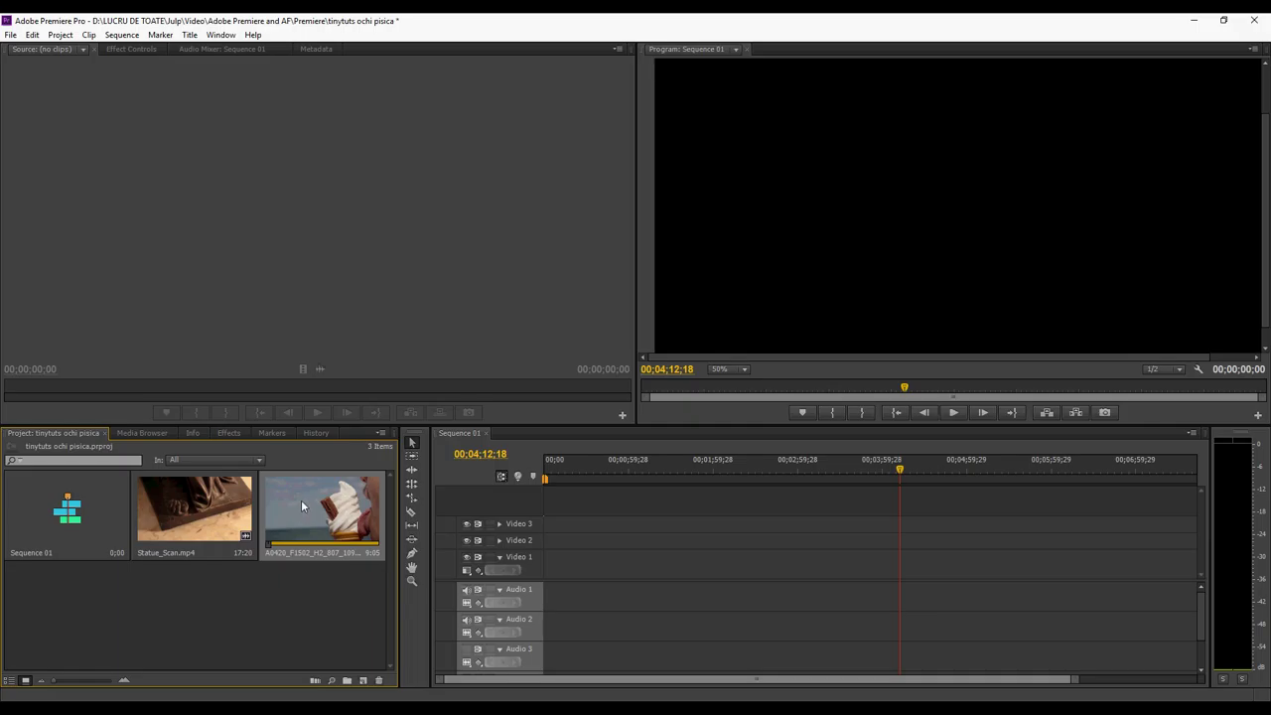
left_click_drag(301, 500, 548, 563)
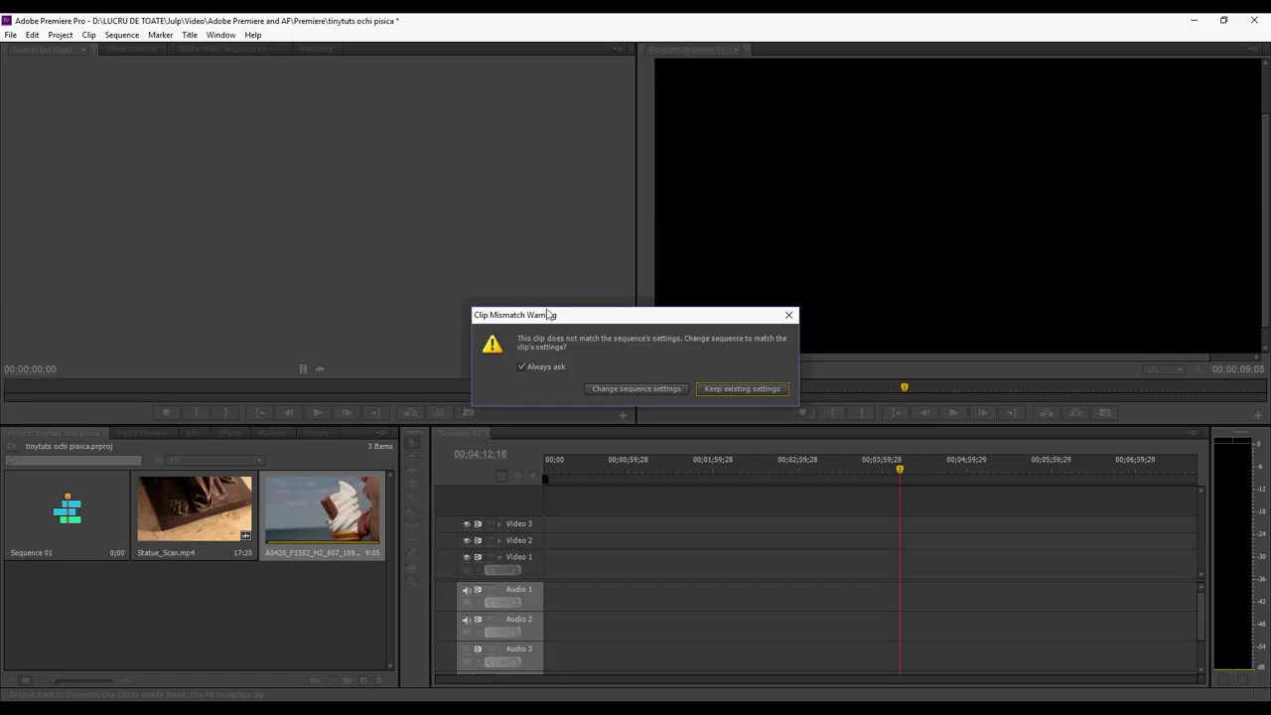
Change the sequence settings to match the A0420 clip and zoom the timeline to fit it
left_click(610, 388)
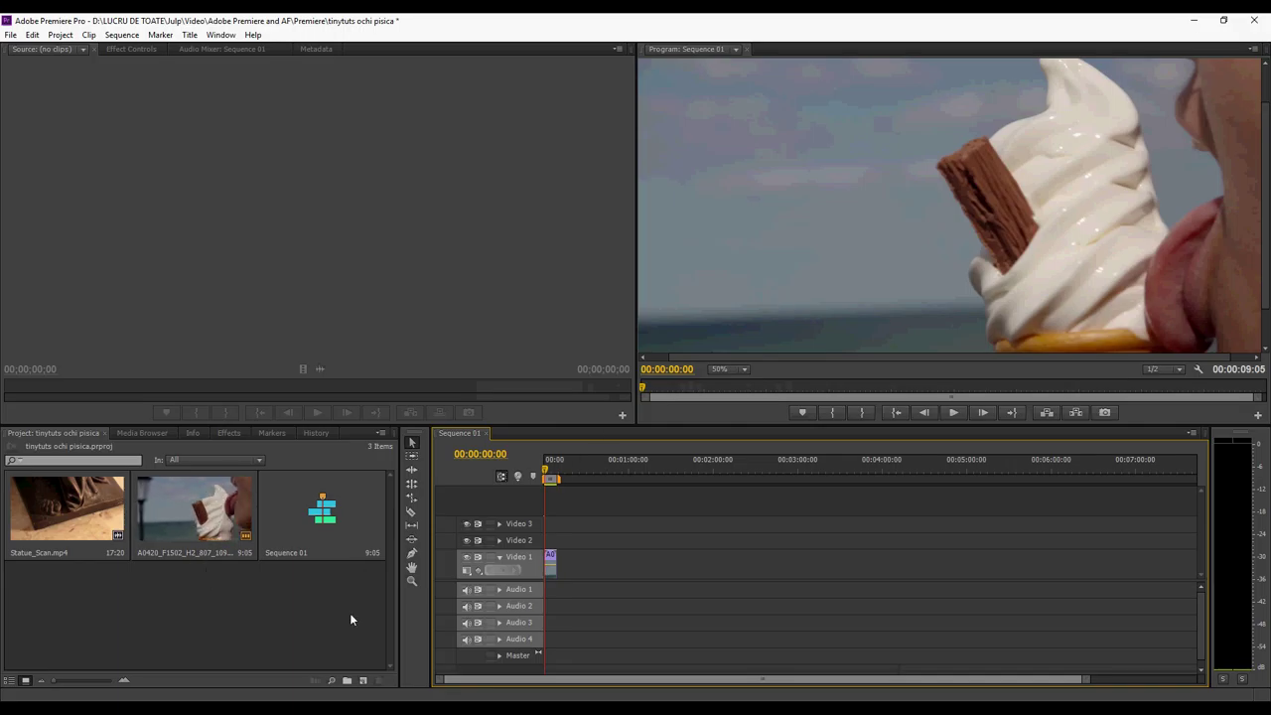
key("backslash")
key("minus")
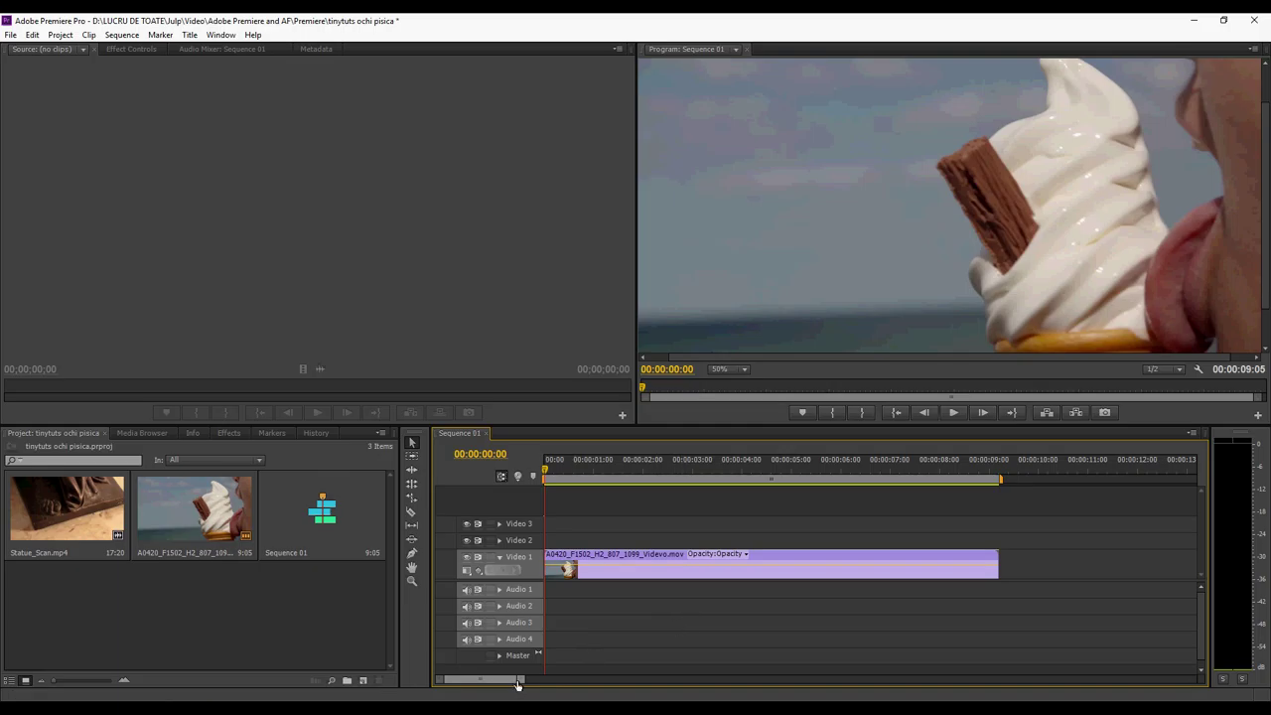
left_click_drag(517, 679, 871, 668)
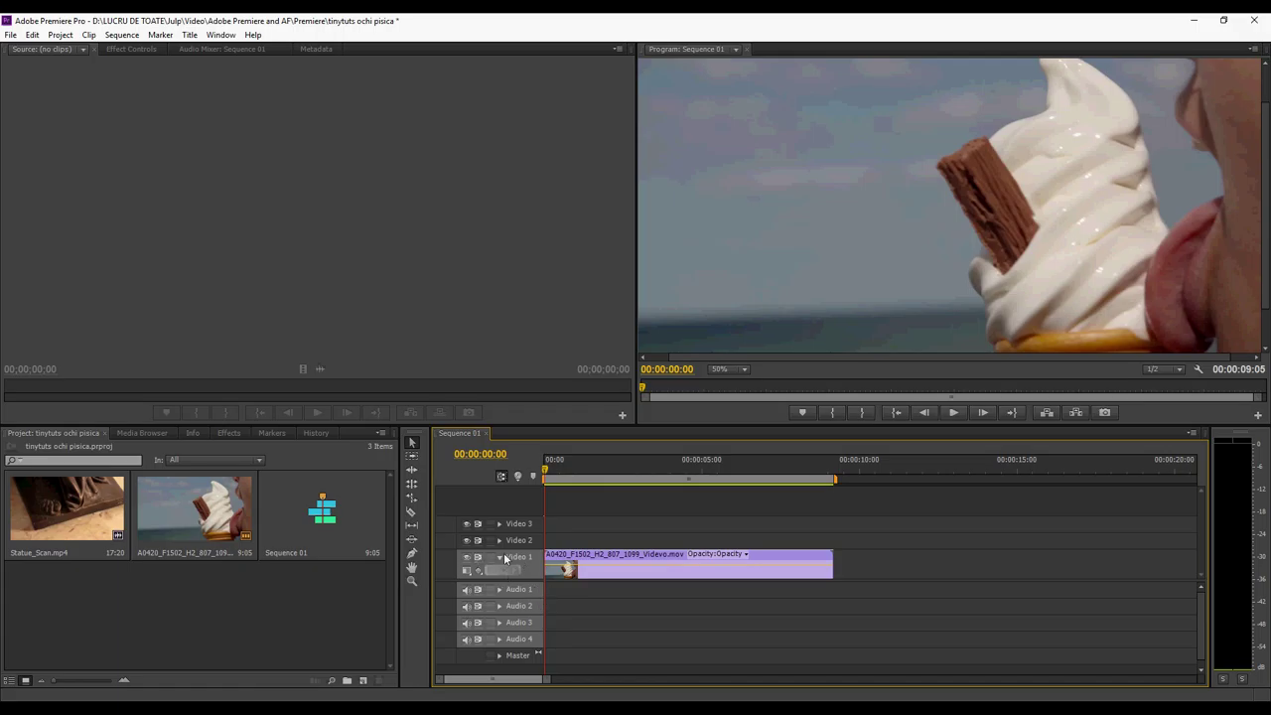
mouse_move(571, 563)
left_mouse_down()
mouse_move(586, 564)
mouse_move(567, 563)
left_mouse_up()
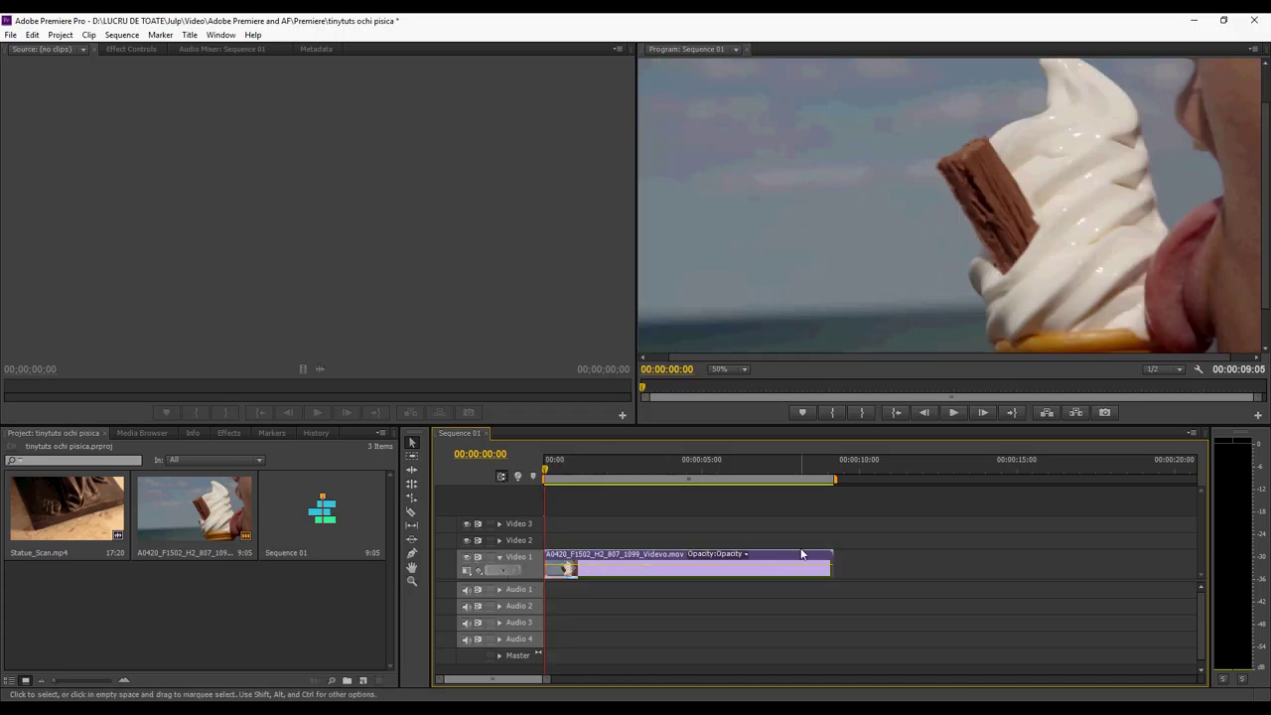
left_click(78, 514)
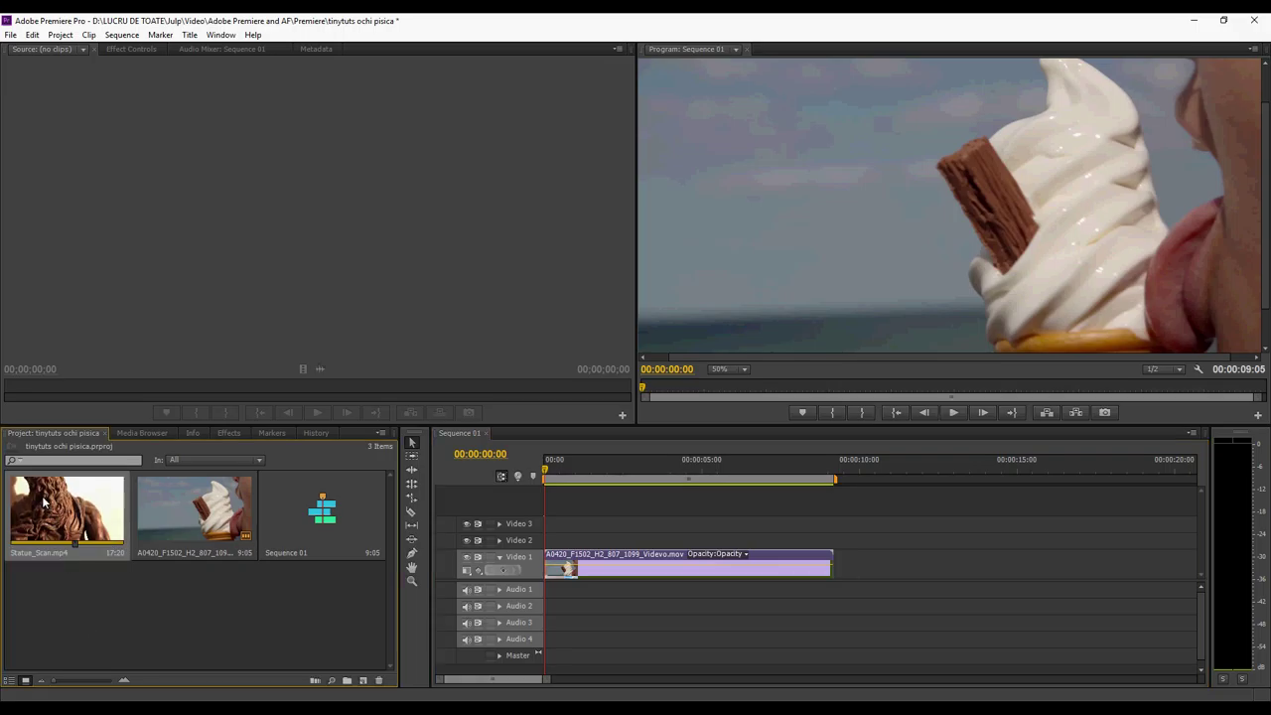
Place Statue_Scan.mp4 on Video 1 after the ice-cream clip and preview the sequence
left_click_drag(44, 501, 840, 569)
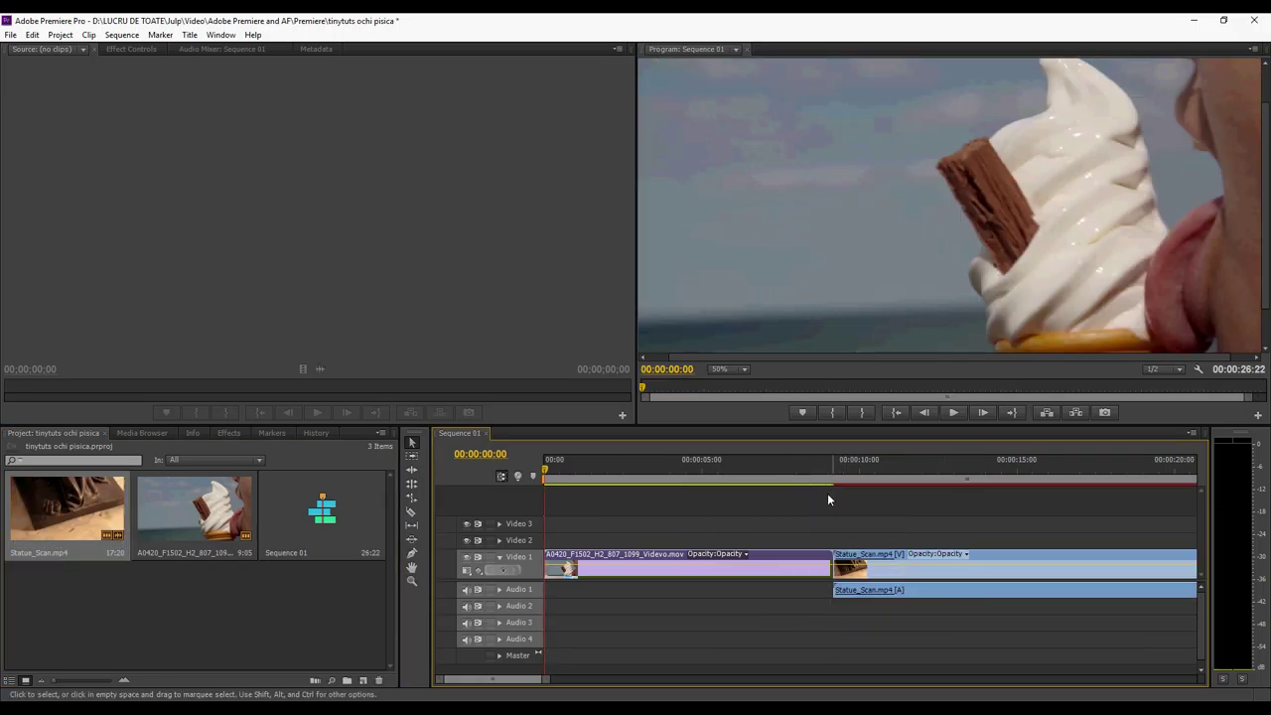
left_click_drag(791, 468, 546, 470)
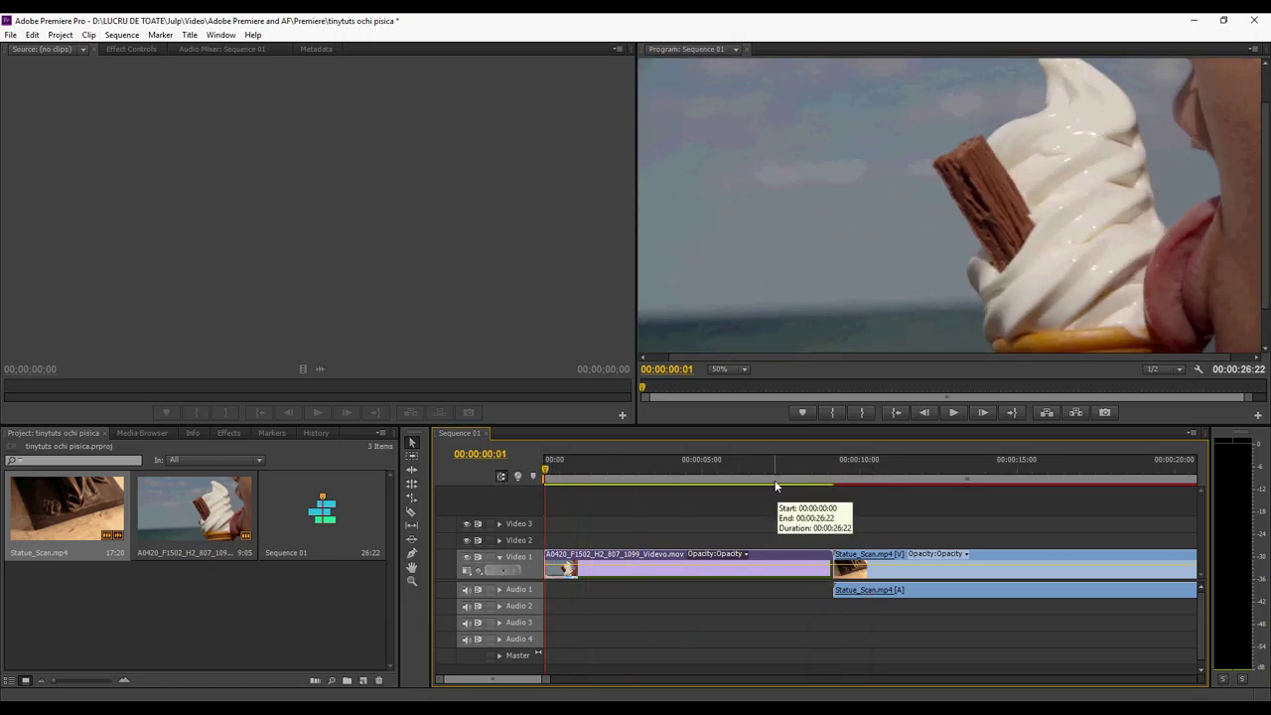
left_click(956, 411)
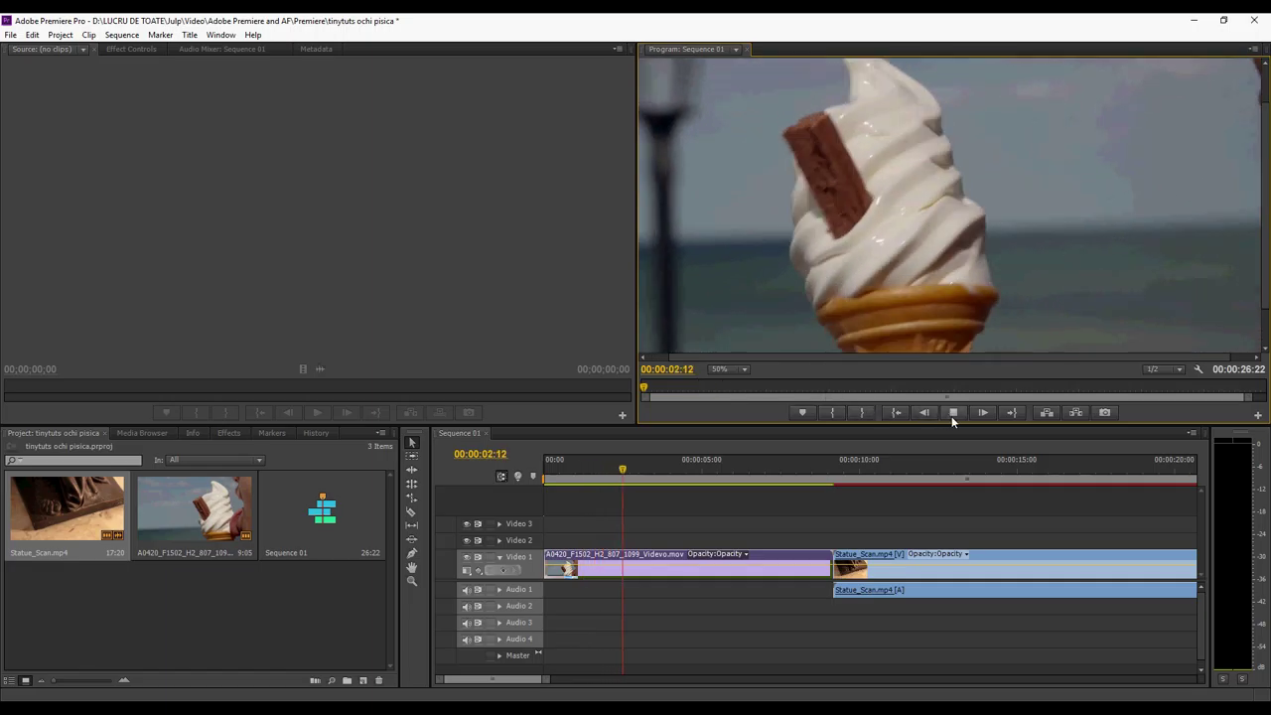
left_click(953, 412)
Set the Program monitor zoom level to 25%
left_click(742, 372)
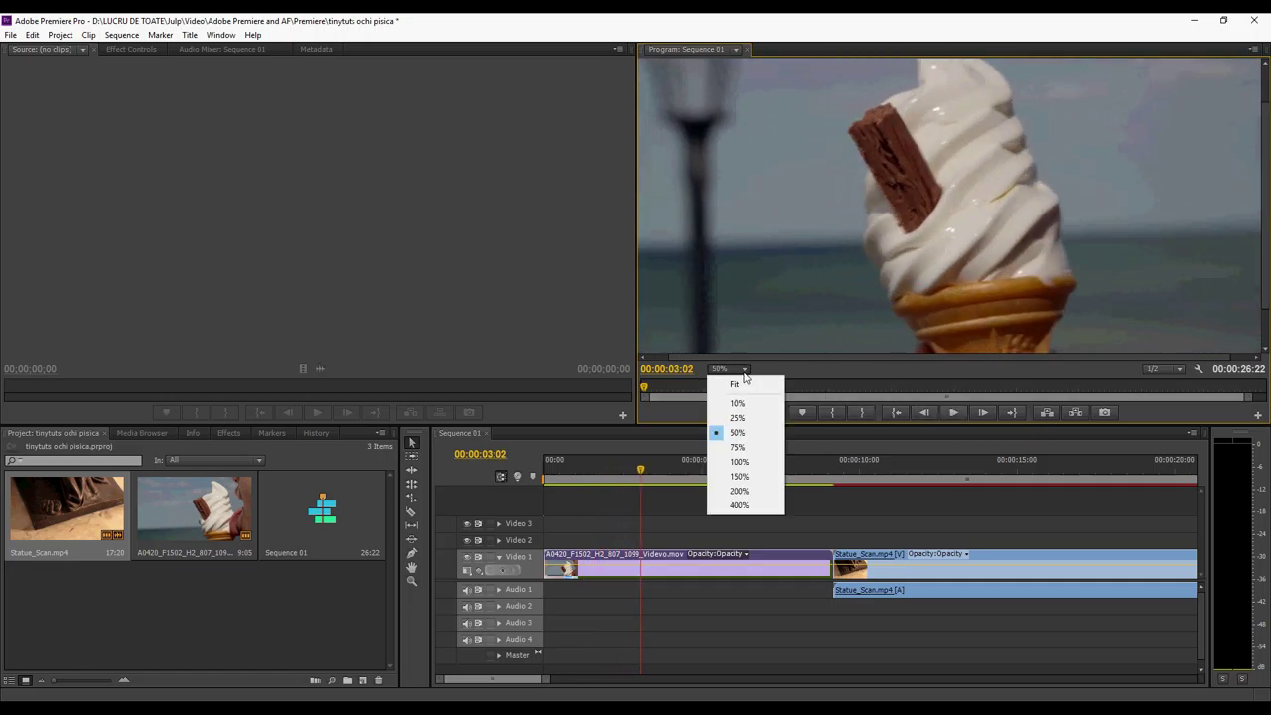
left_click(742, 416)
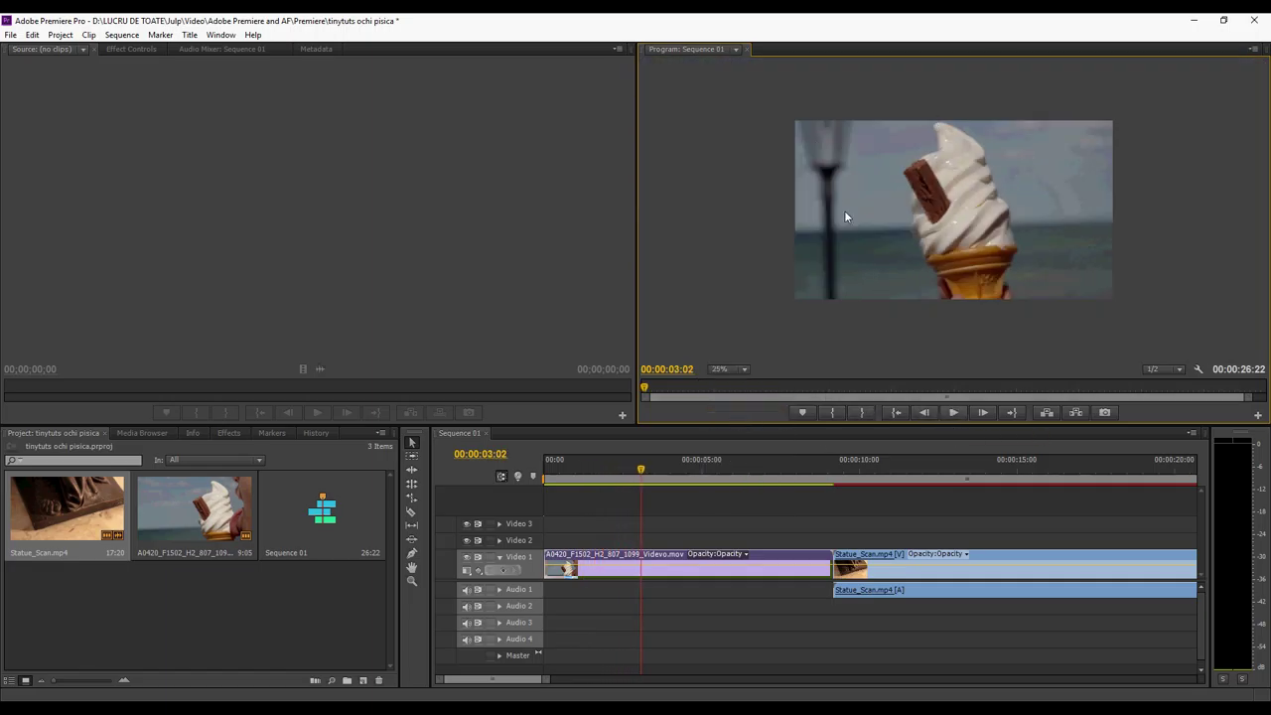
left_click(746, 371)
left_click(745, 370)
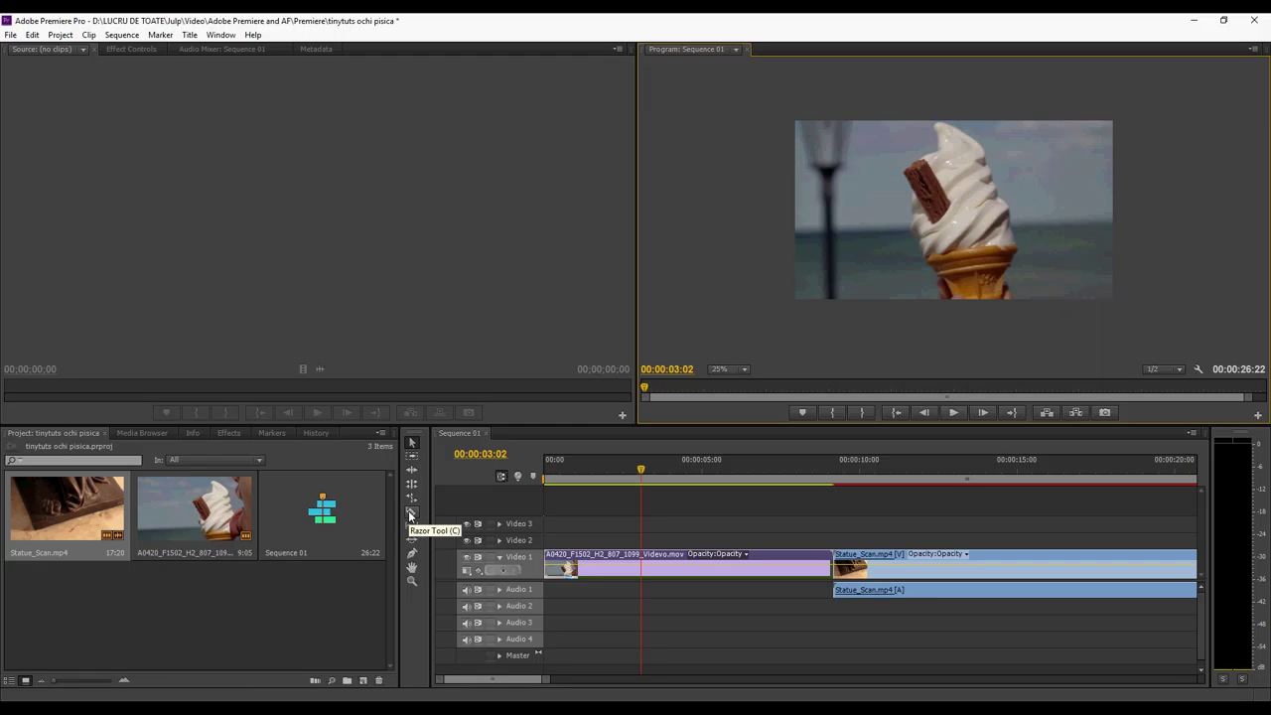
Razor the second ice-cream clip twice and ripple-delete the middle piece, leaving a 00:00:24:21 sequence
left_click(412, 513)
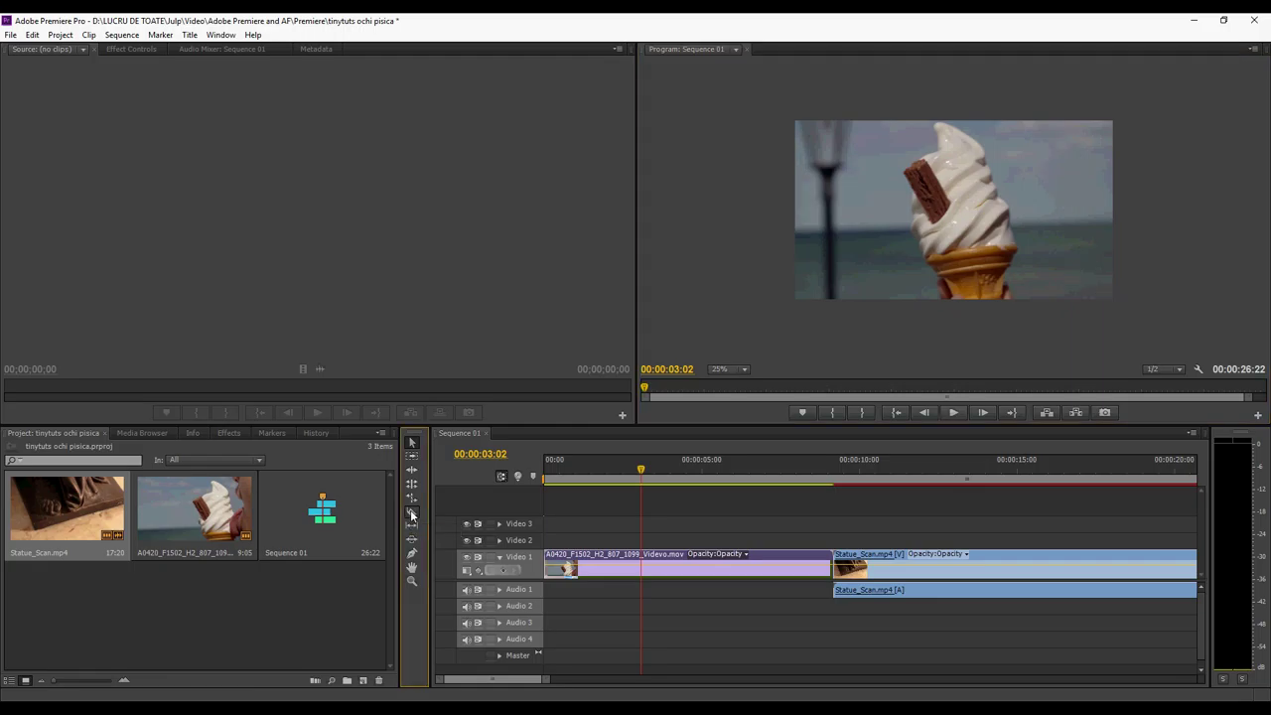
left_click(670, 566)
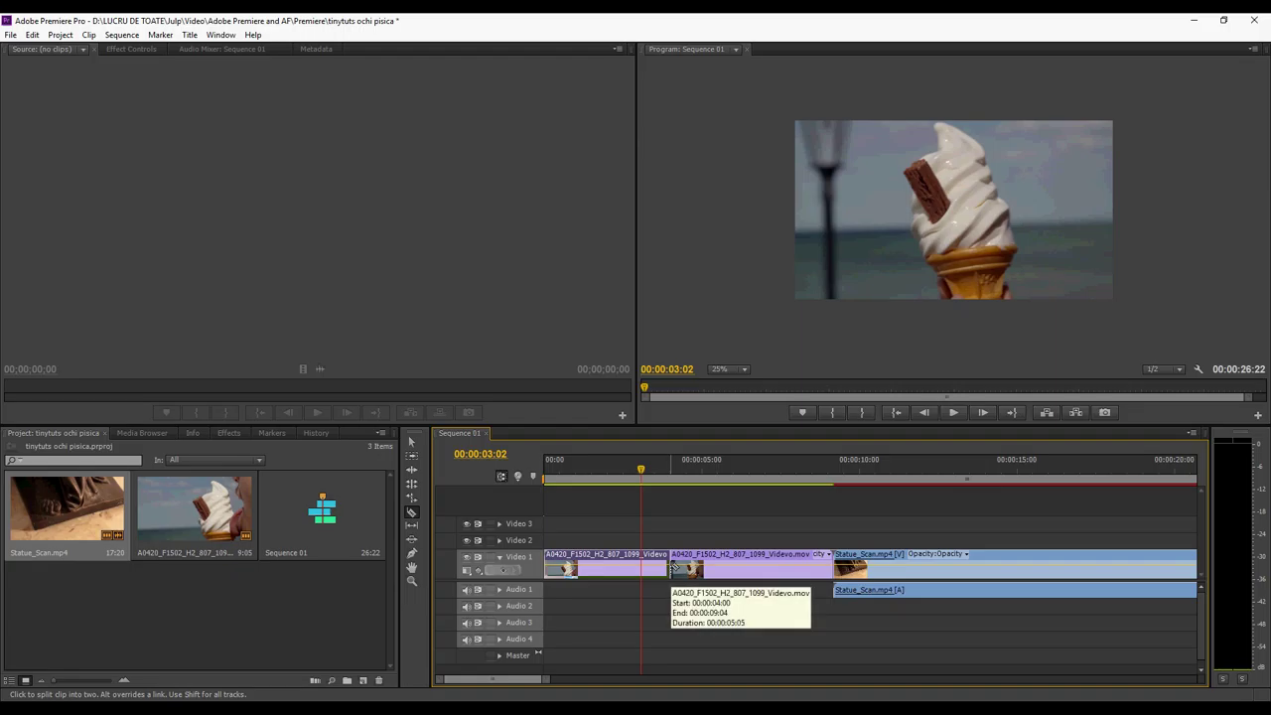
left_click(734, 564)
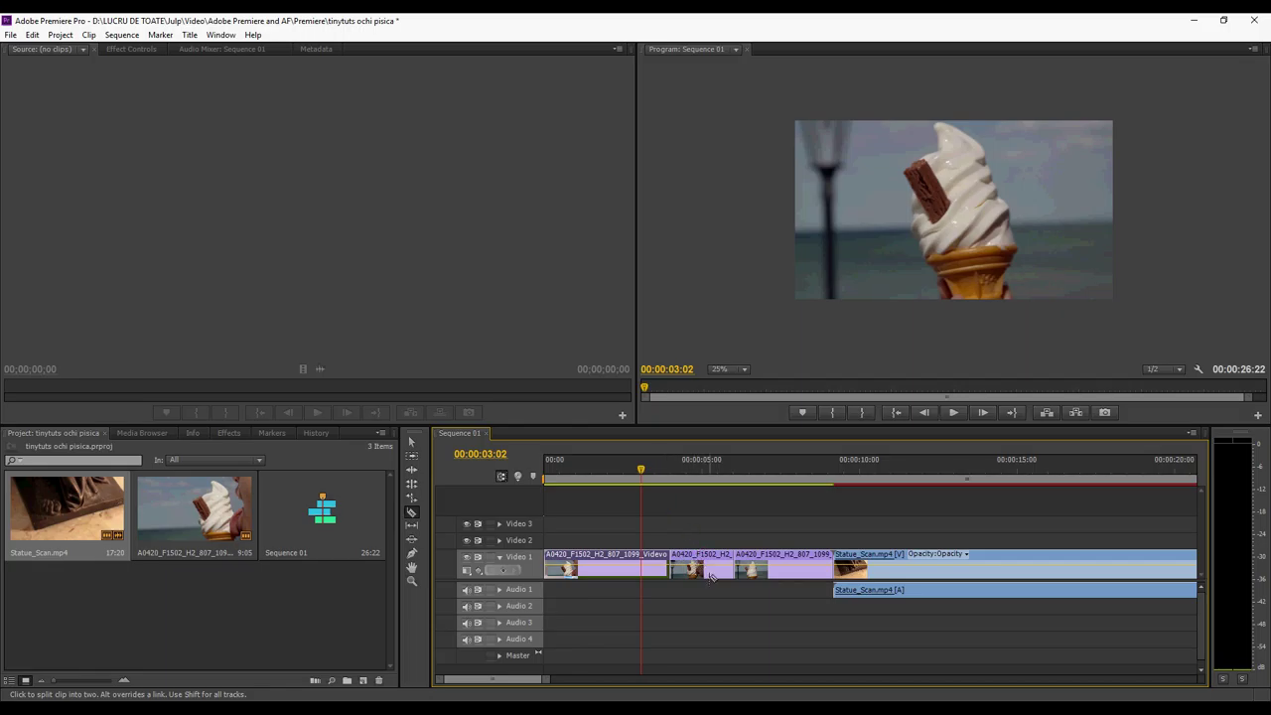
right_click(698, 568)
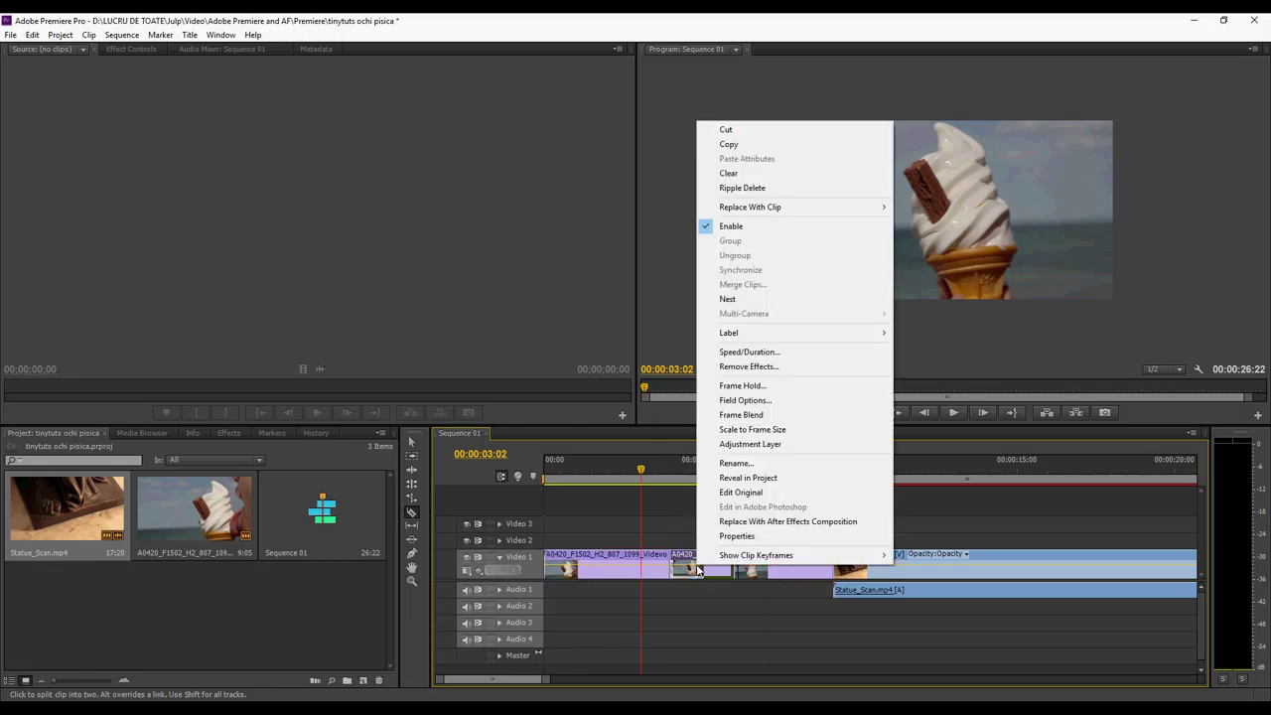
left_click(727, 176)
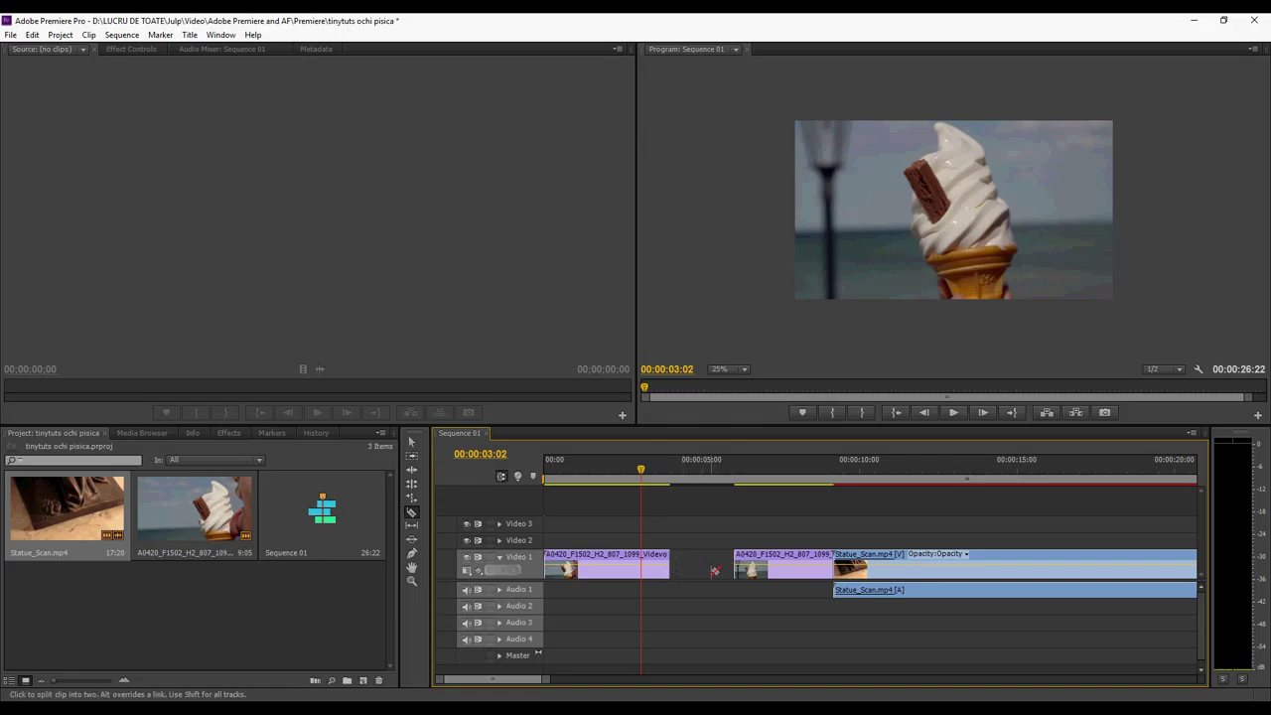
key("ctrl+z")
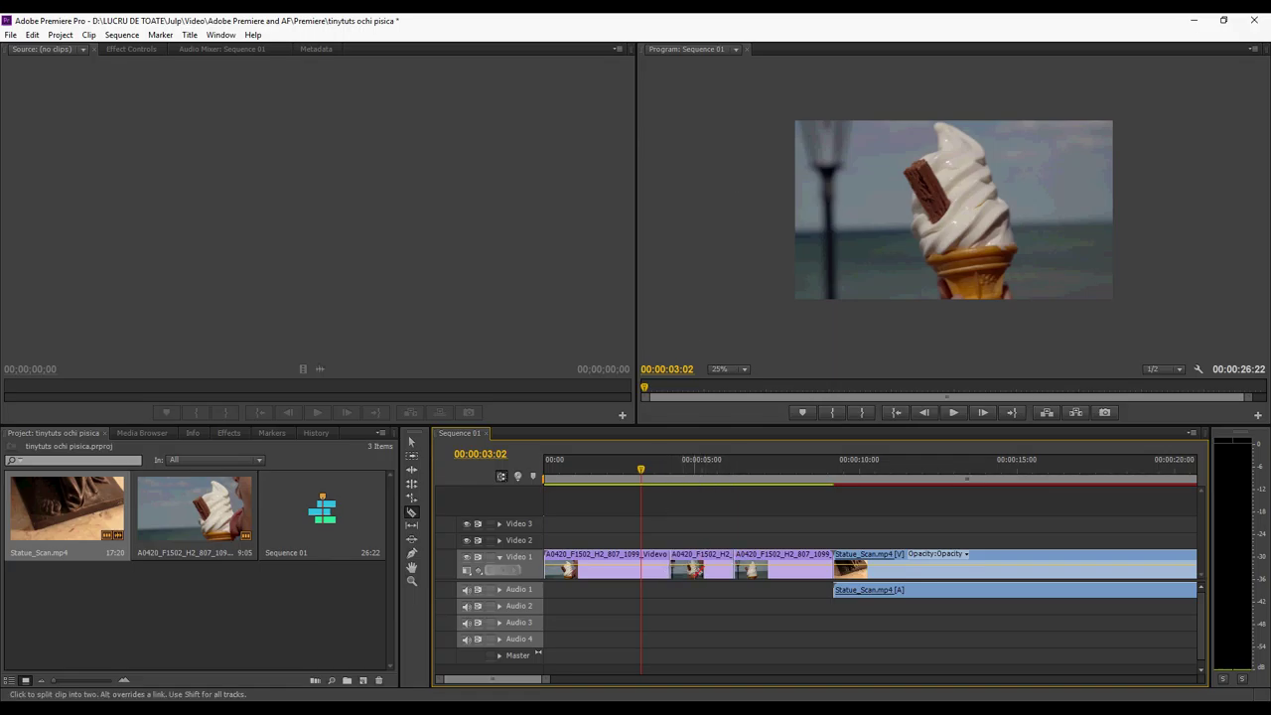
right_click(695, 566)
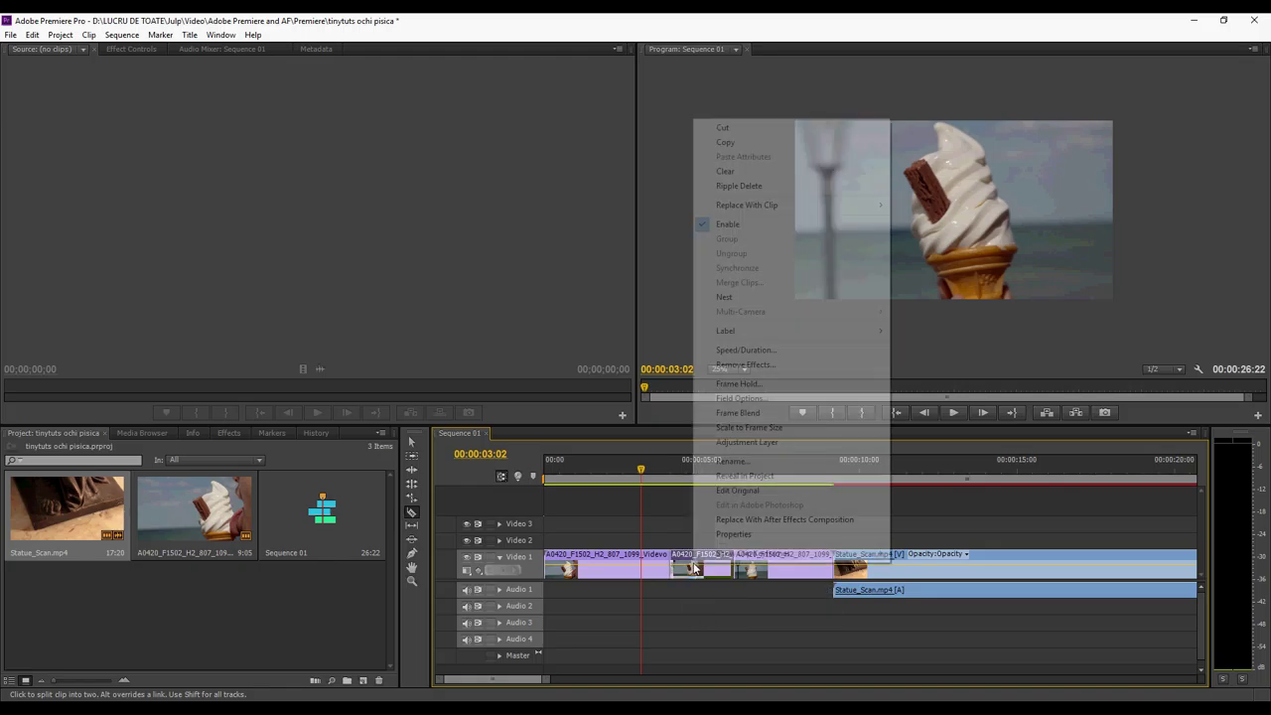
left_click(705, 187)
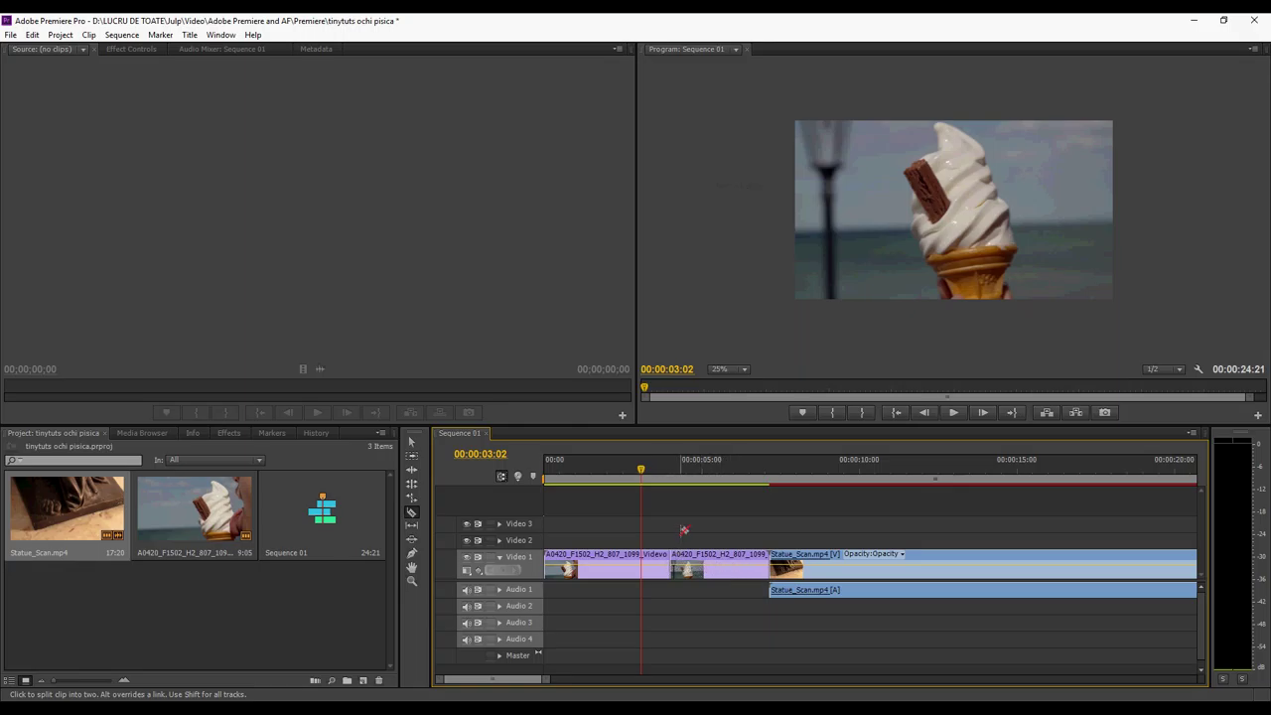
key("Left")
key("Left")
key("Left")
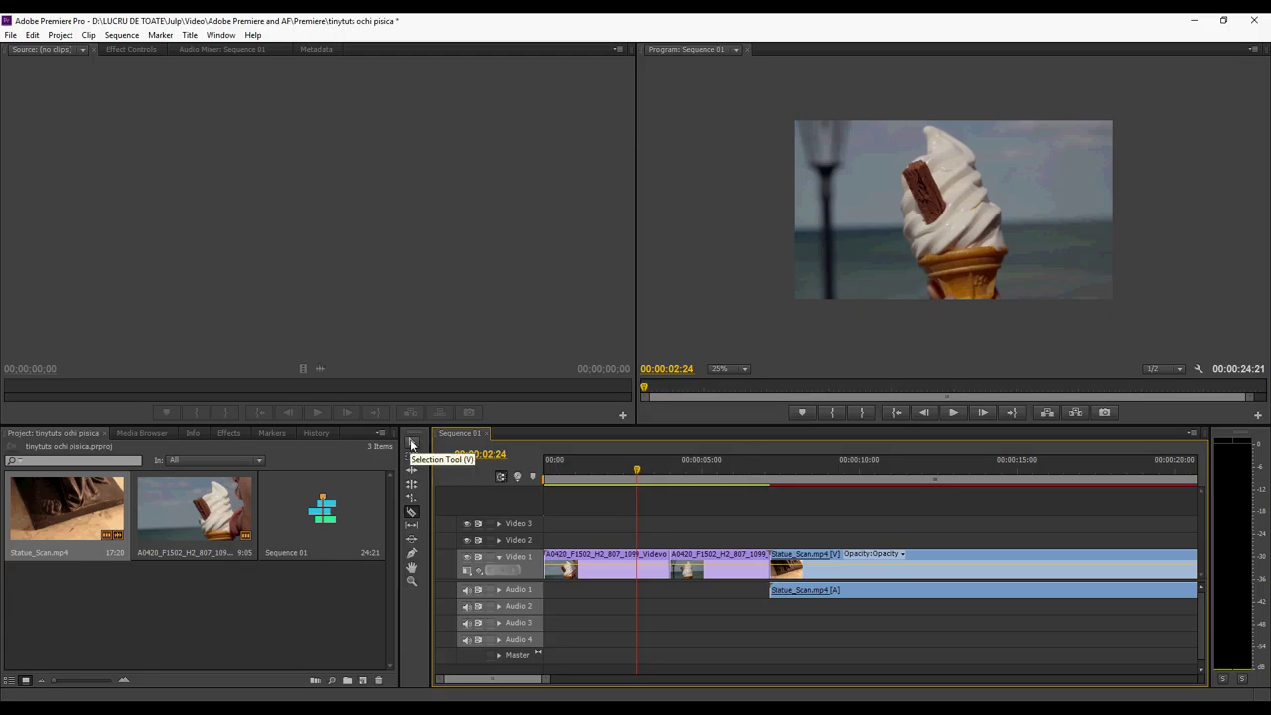
Return to the Selection tool and expand Audio 1 to show its volume line
left_click(412, 444)
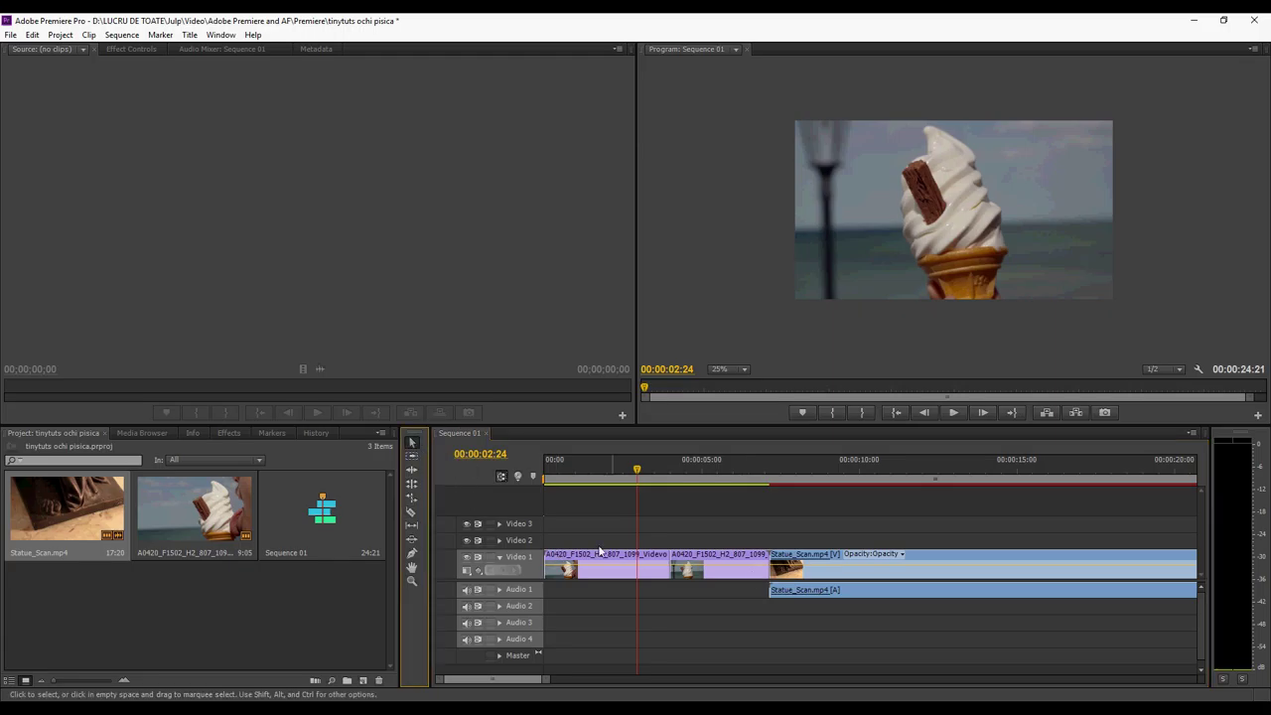
left_click(694, 562)
mouse_move(694, 562)
left_mouse_down()
mouse_move(695, 541)
mouse_move(663, 531)
mouse_move(663, 548)
mouse_move(695, 548)
mouse_move(675, 545)
mouse_move(700, 513)
mouse_move(714, 574)
left_mouse_up()
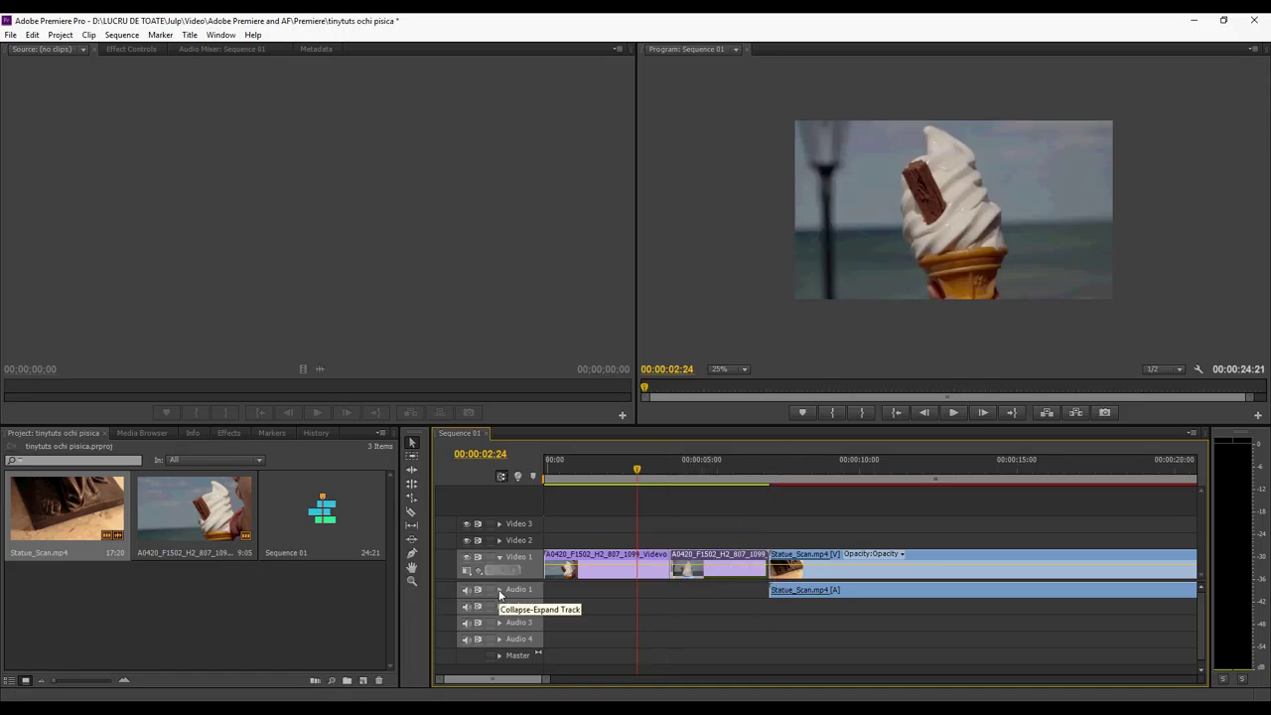
left_click(499, 589)
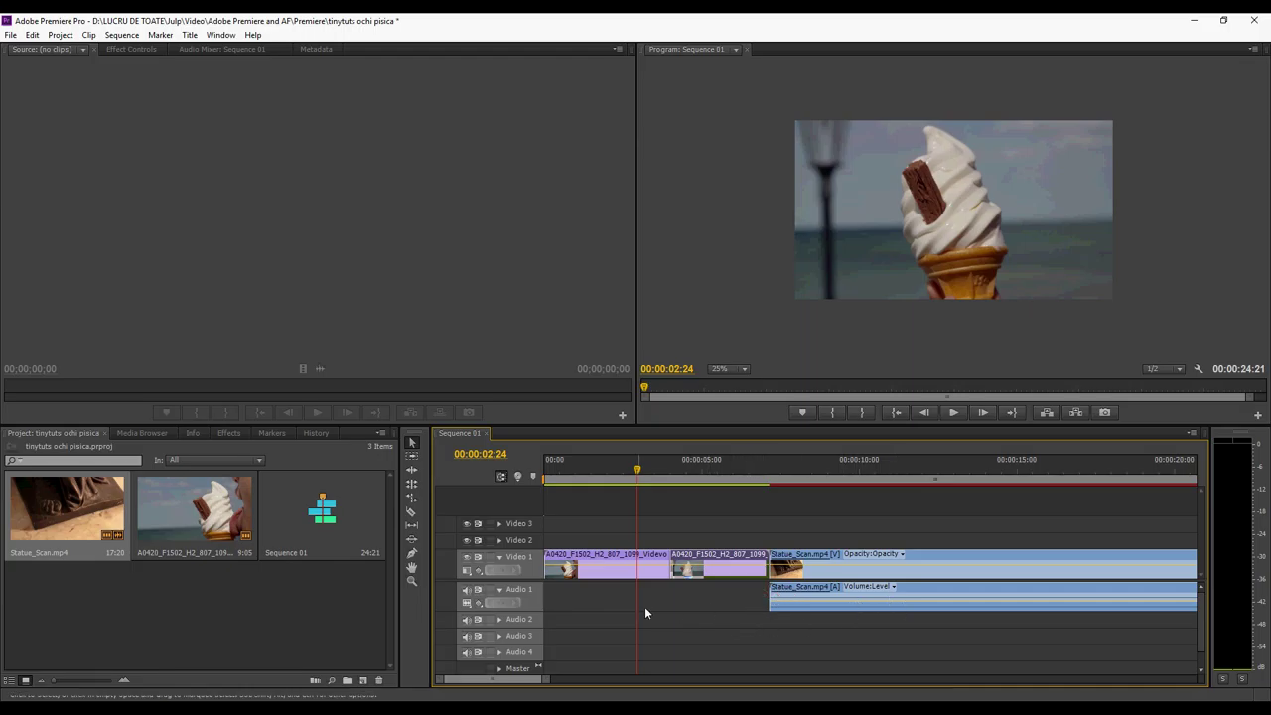
Select the Statue_Scan clip and move the playhead into it
left_click(915, 601)
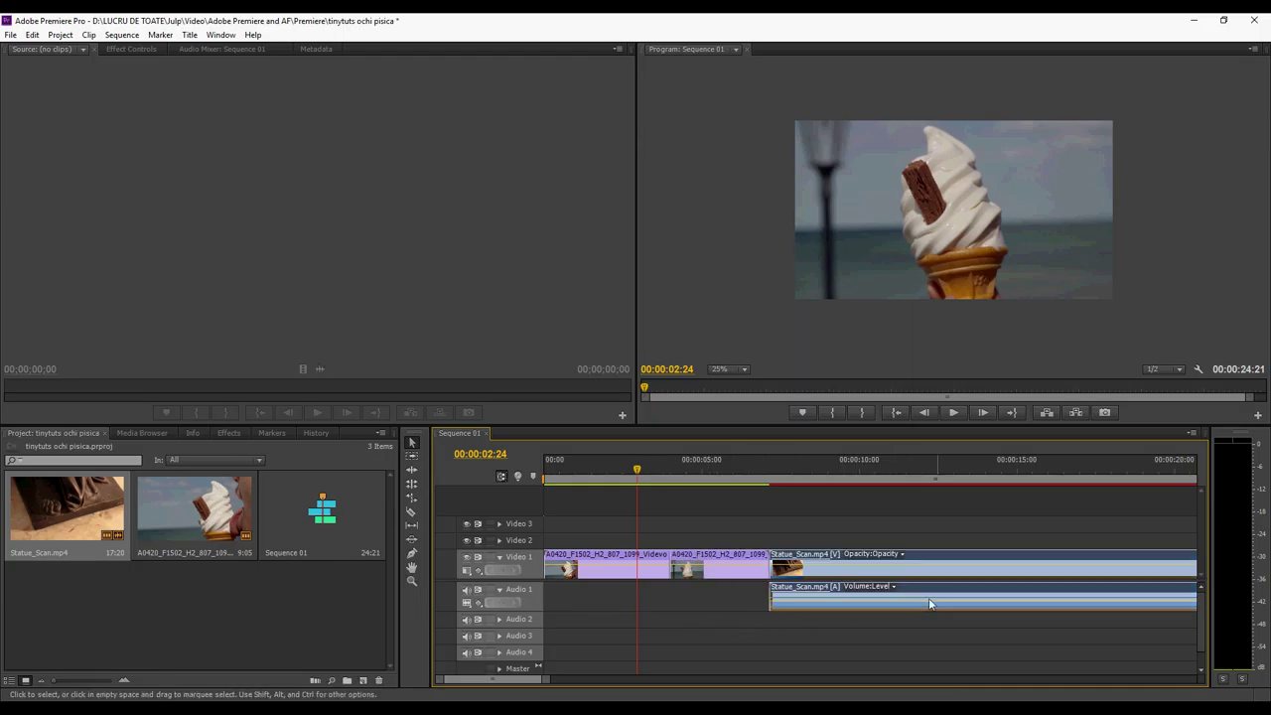
double_click(260, 598)
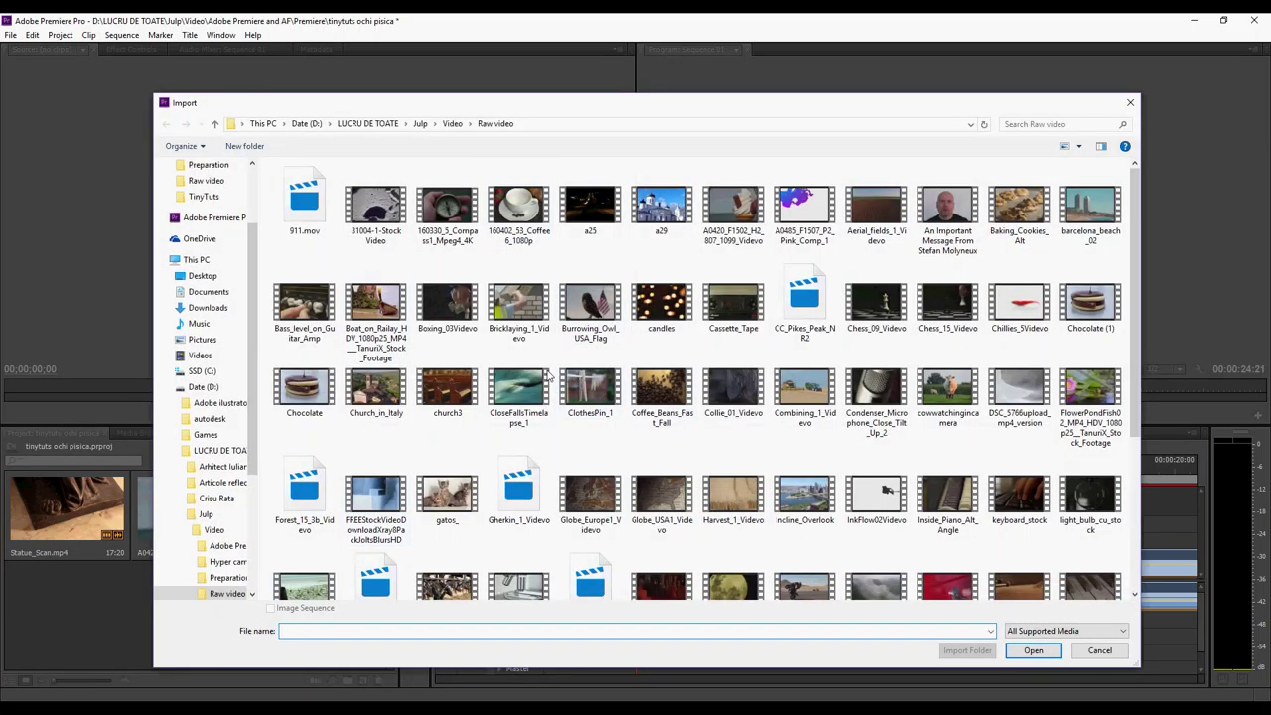
left_click(1082, 649)
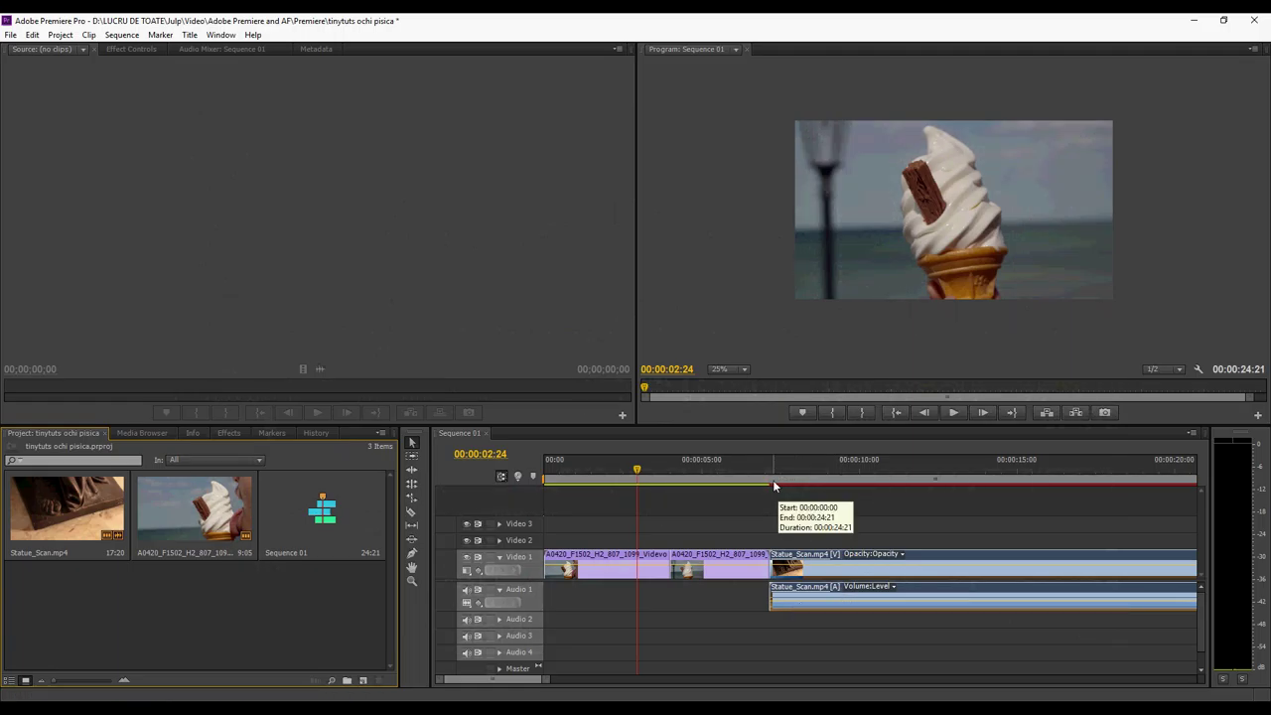
mouse_move(776, 469)
left_mouse_down()
mouse_move(963, 475)
mouse_move(792, 475)
left_mouse_up()
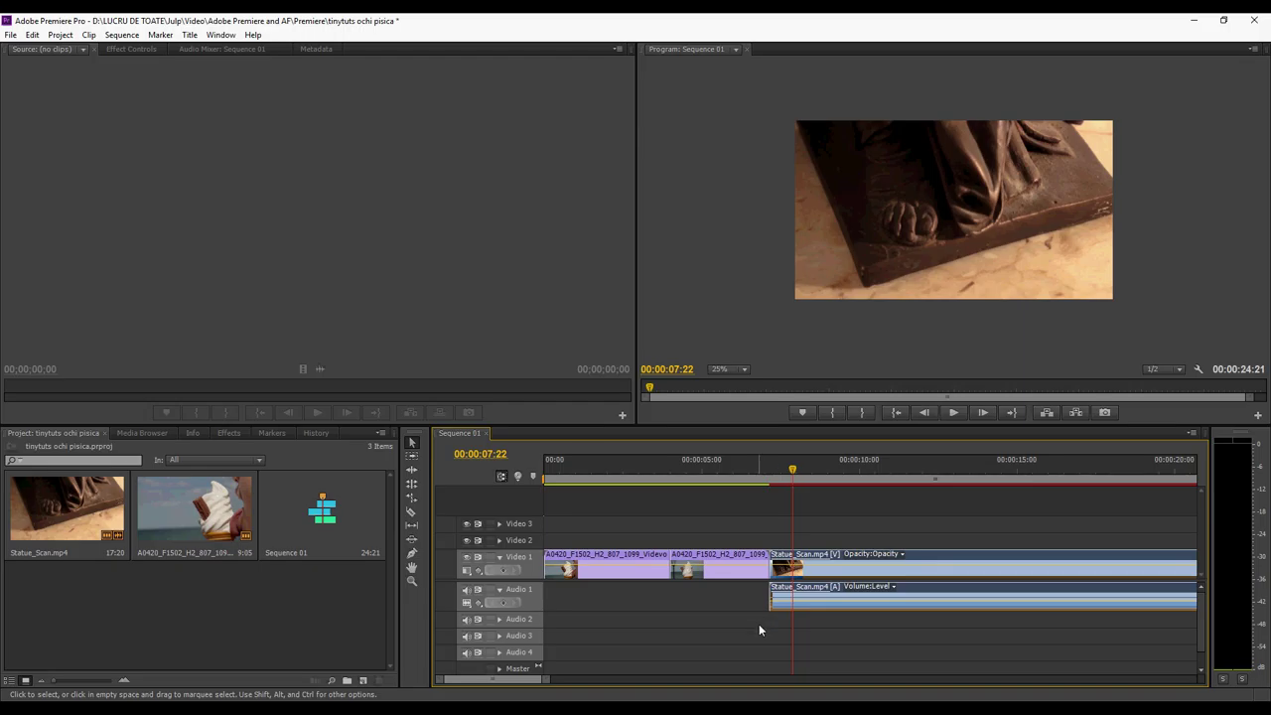
Unlink Statue_Scan's audio and delete it, then scrub the sequence from the start
right_click(939, 558)
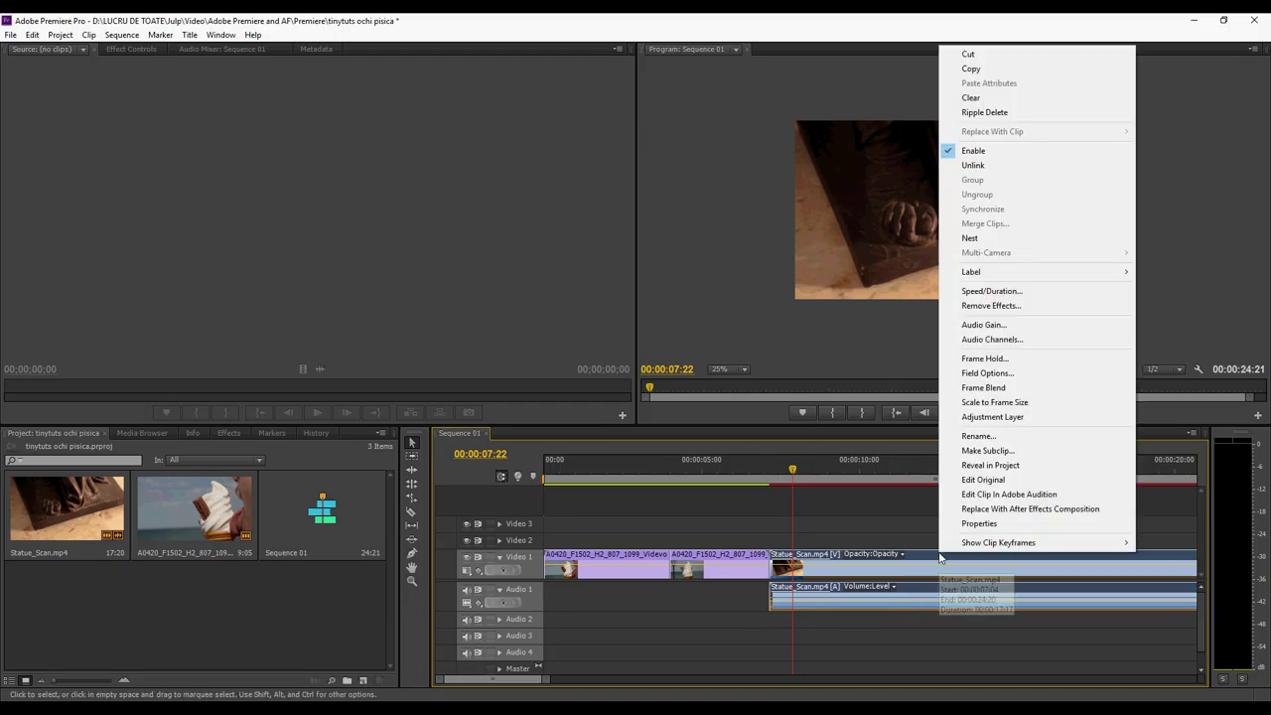
left_click(972, 165)
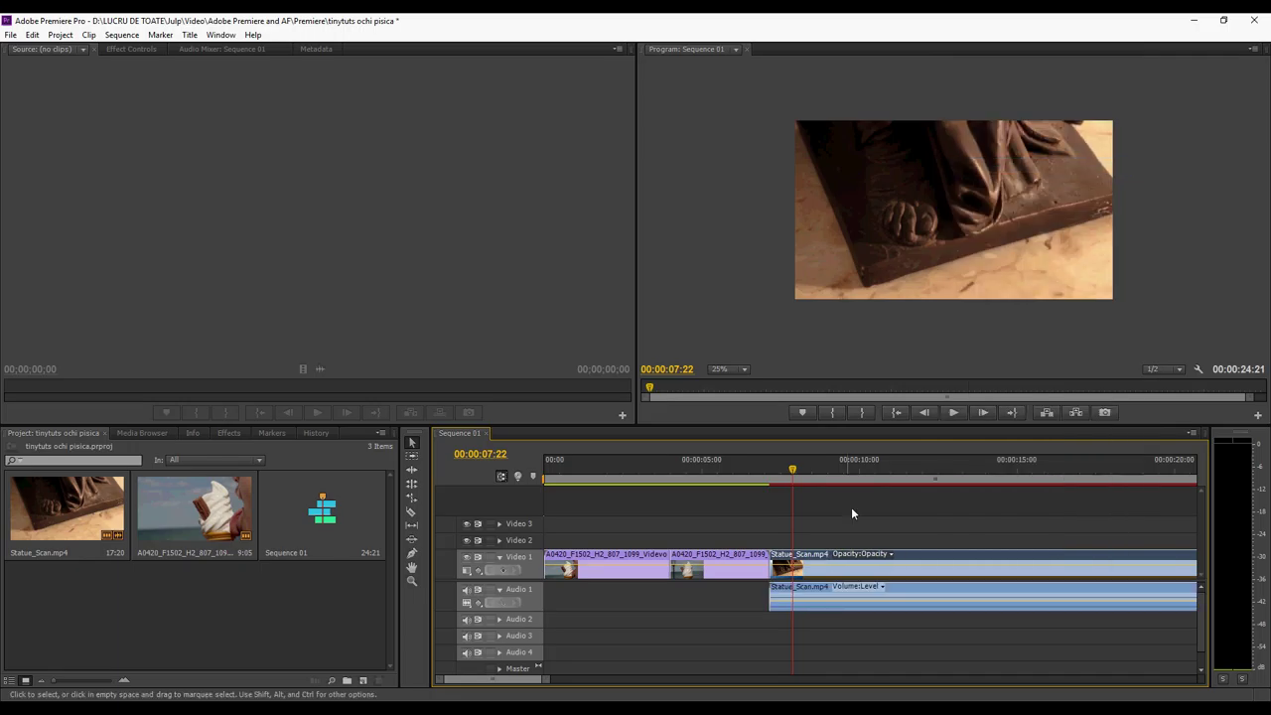
left_click(915, 583)
key("Delete")
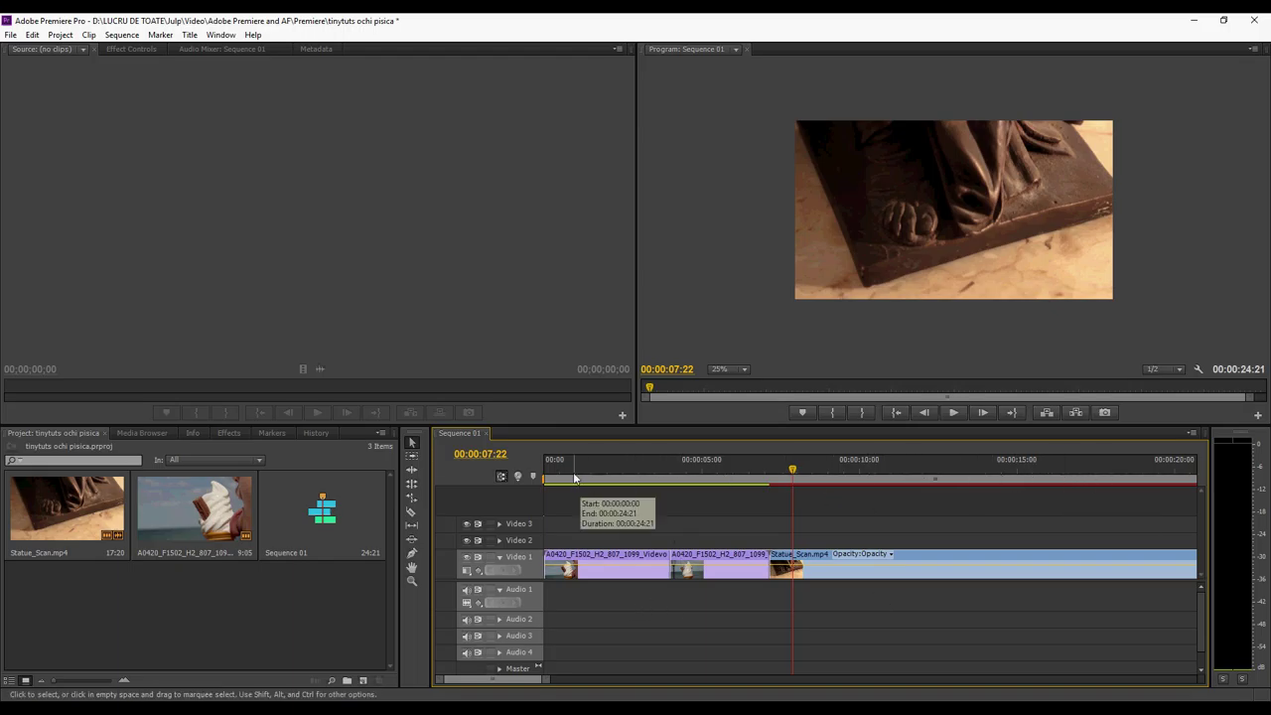
key("Home")
left_click_drag(546, 480, 791, 469)
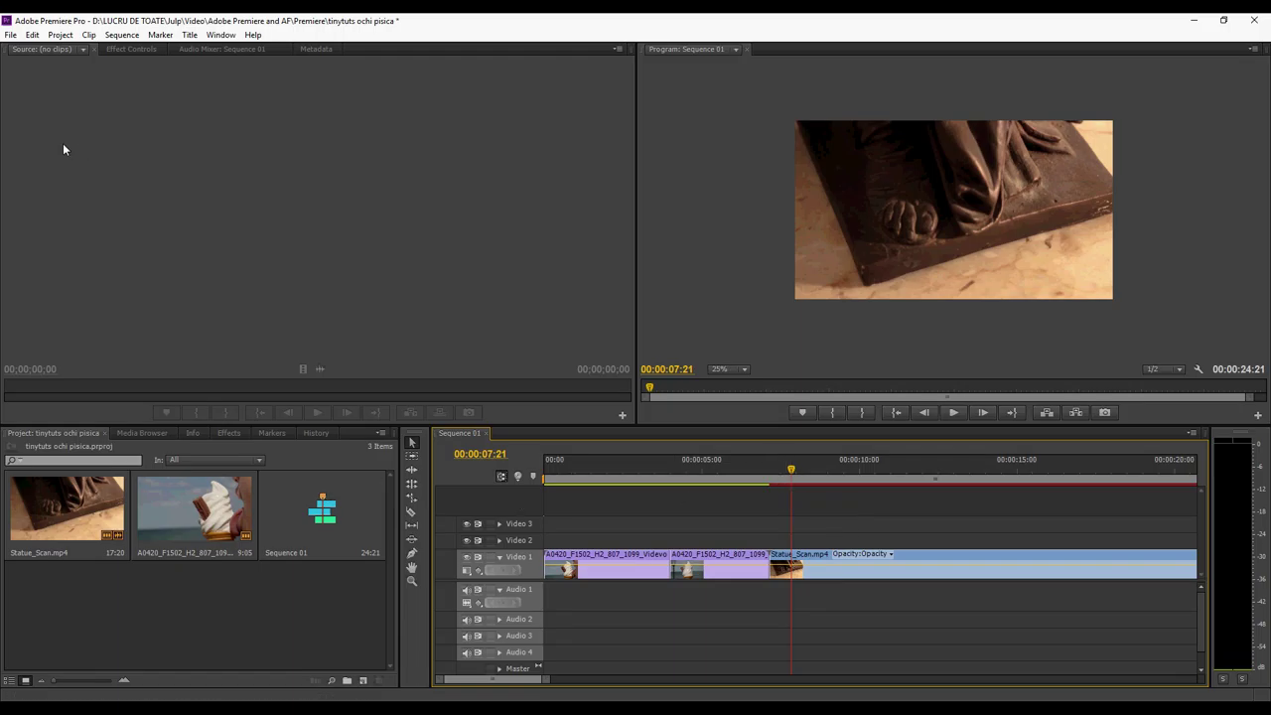
Open the Export Settings window for Sequence 01 via File > Export > Media
left_click(10, 35)
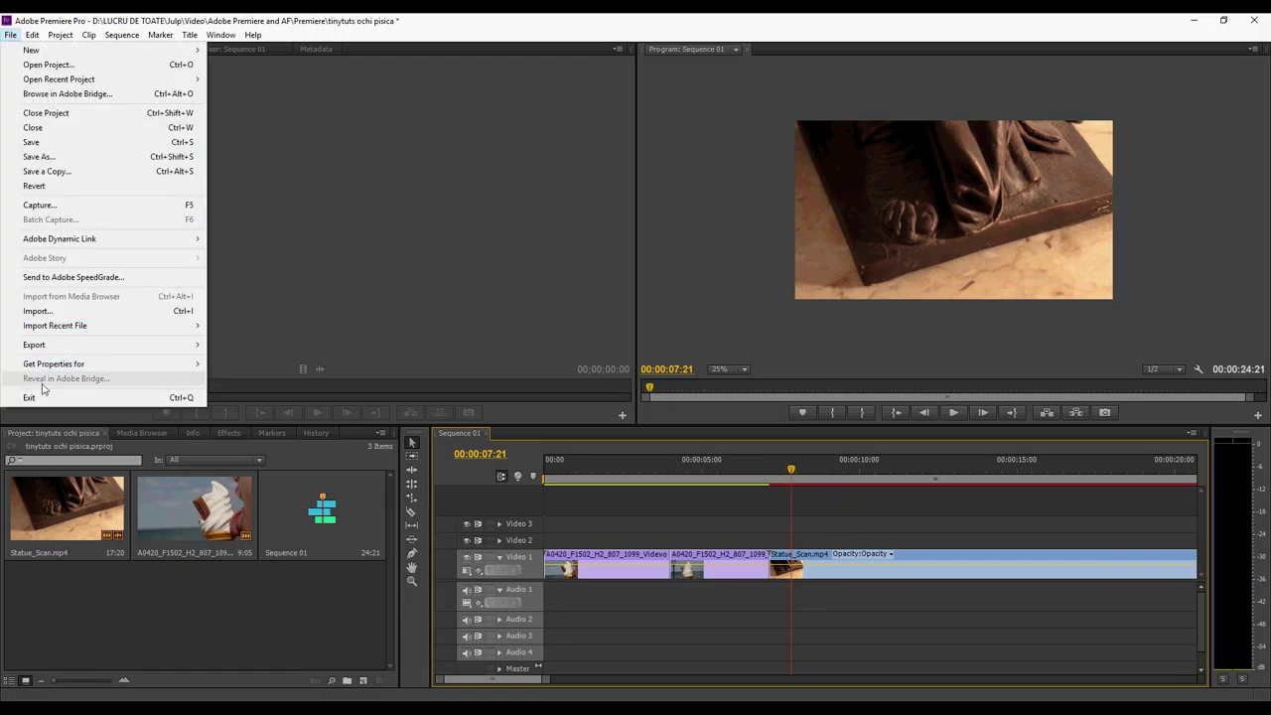
mouse_move(27, 346)
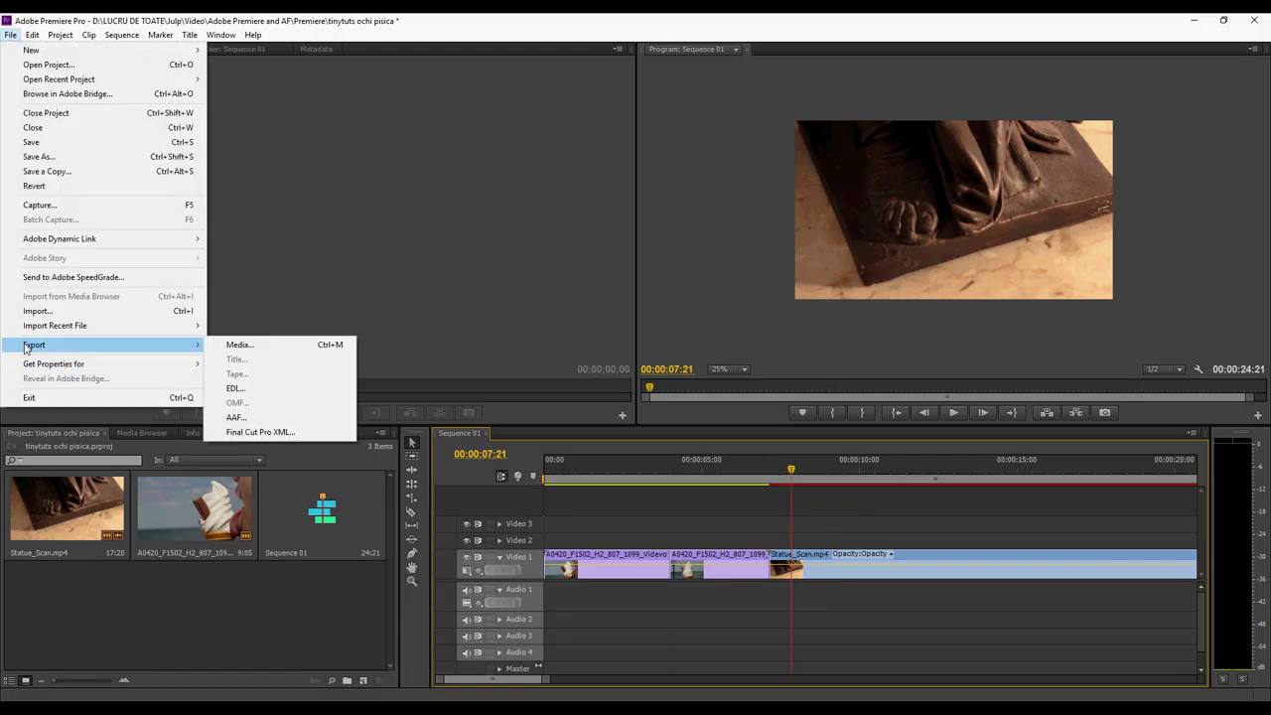
left_click(245, 344)
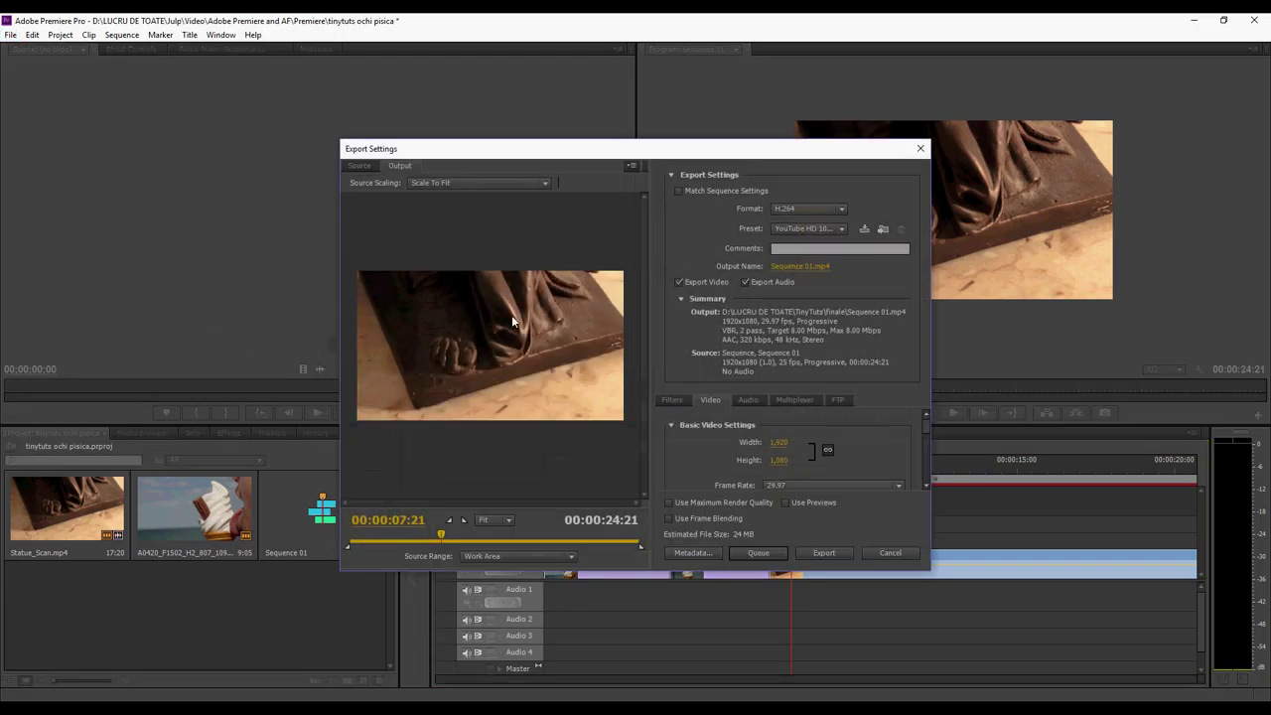
mouse_move(618, 159)
left_mouse_down()
mouse_move(589, 161)
mouse_move(612, 166)
left_mouse_up()
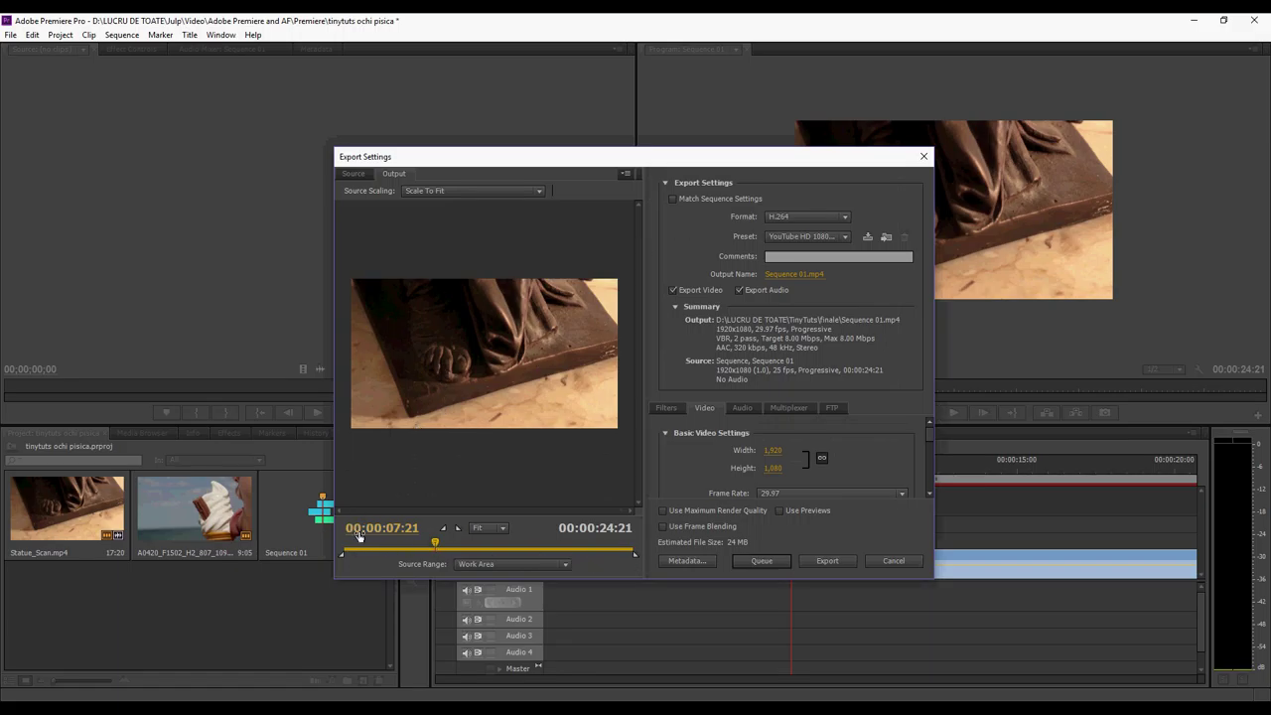
Set the export source range to the full 00:00:24:21 sequence and check the H.264 format
left_click_drag(433, 544, 341, 562)
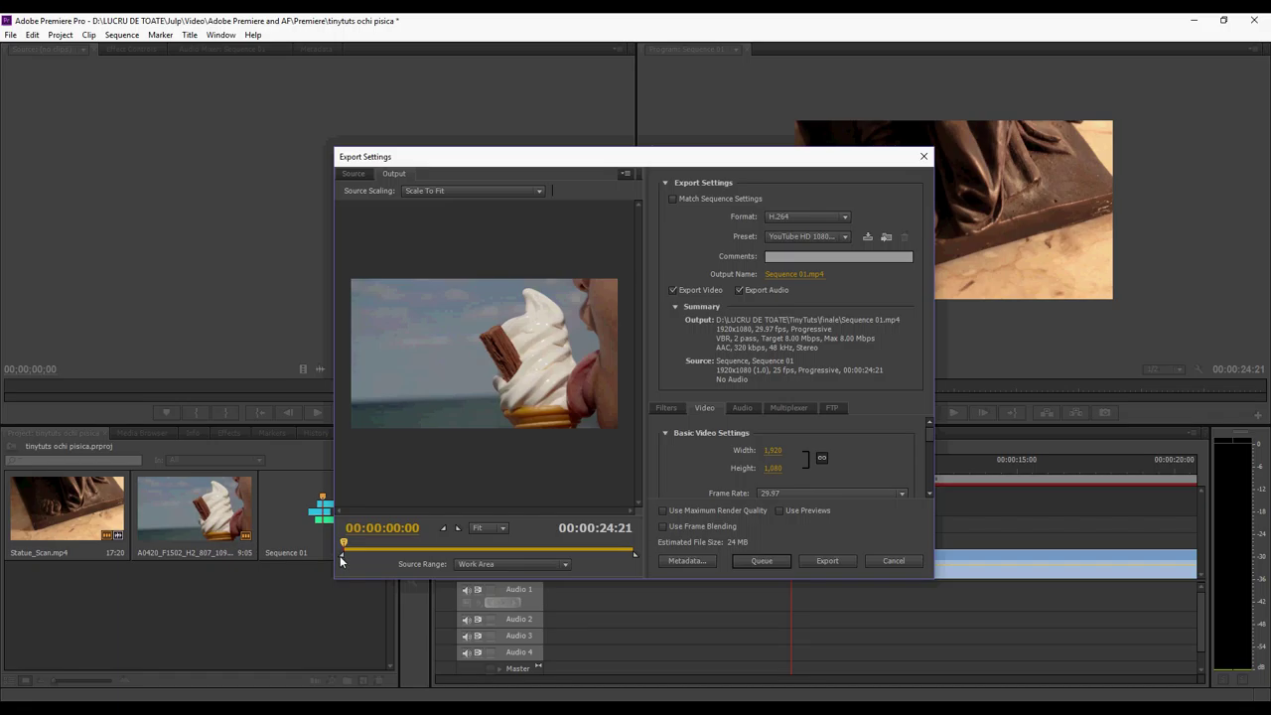
mouse_move(634, 555)
left_mouse_down()
mouse_move(465, 556)
mouse_move(641, 567)
mouse_move(553, 553)
left_mouse_up()
left_click_drag(339, 554, 485, 554)
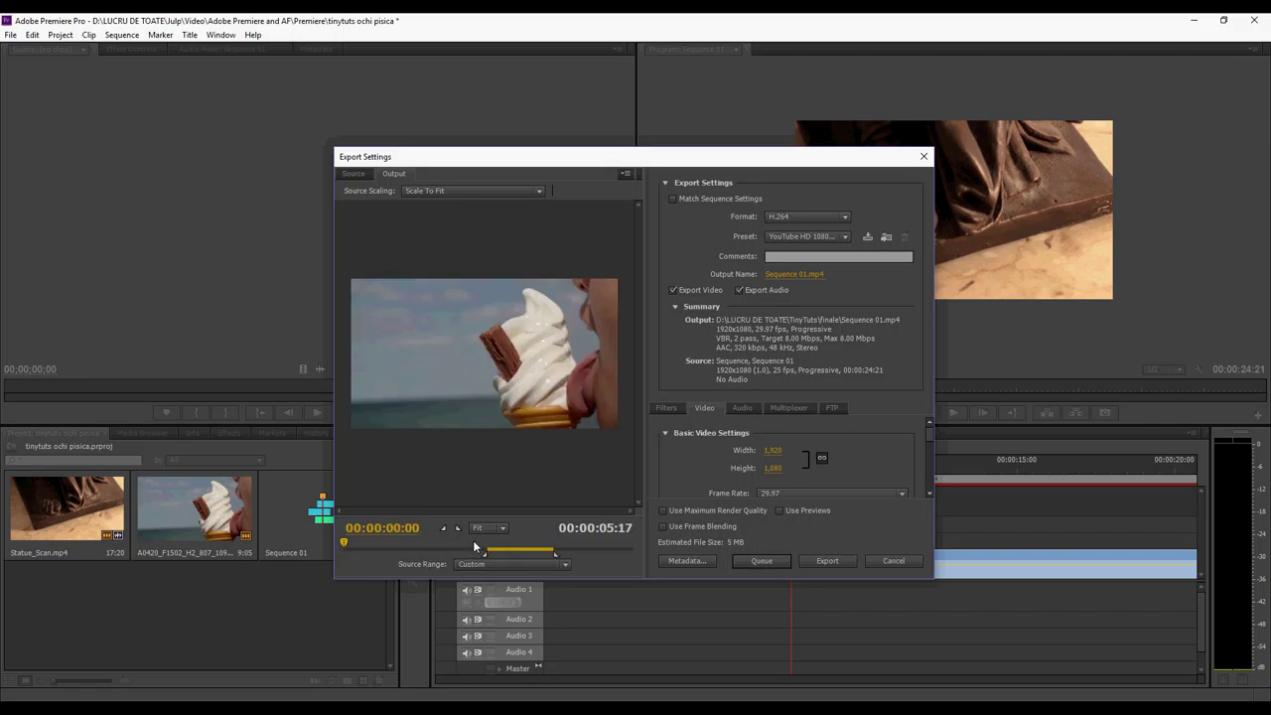
left_click_drag(485, 555, 312, 557)
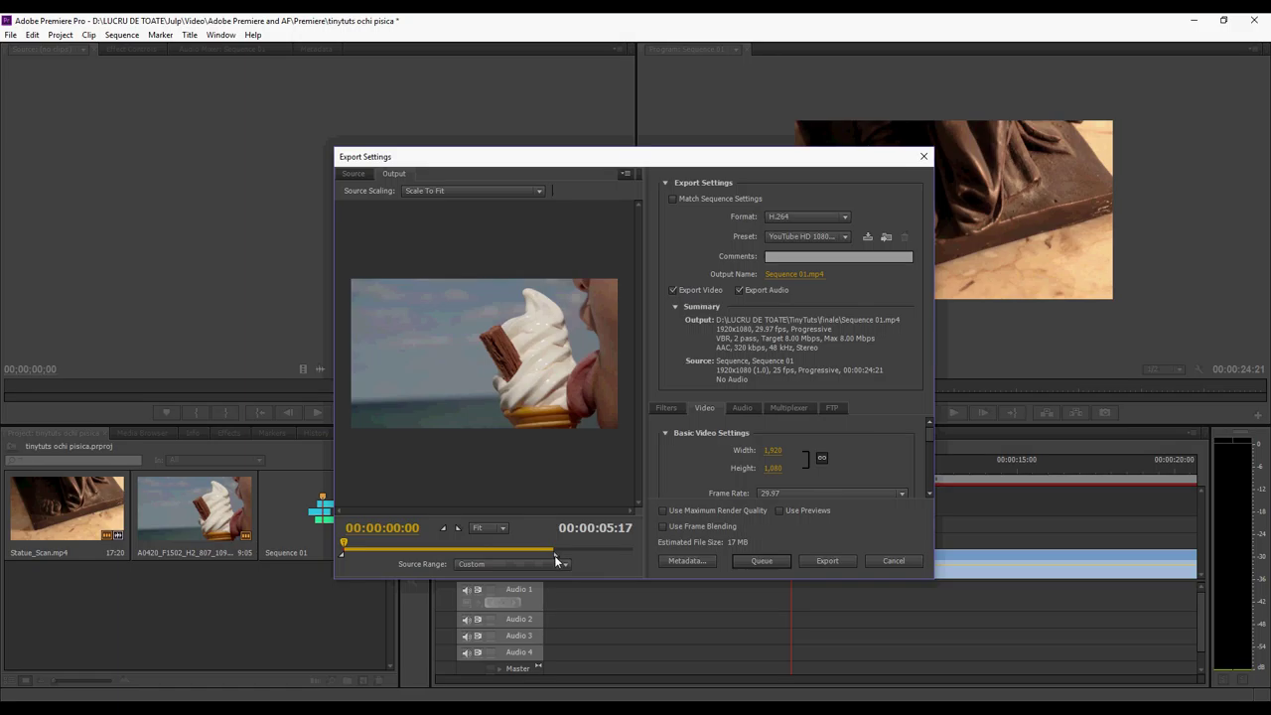
left_click_drag(554, 552, 634, 552)
left_click(775, 218)
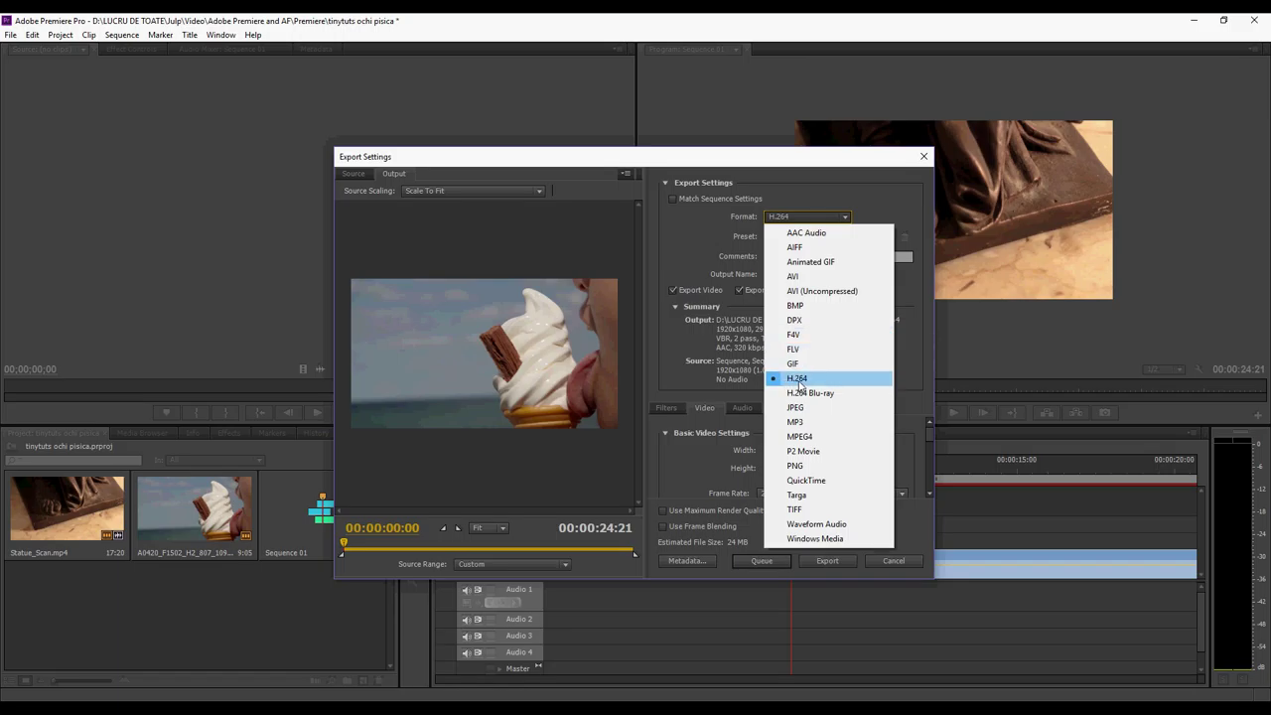
Keep H.264 and apply the YouTube HD 1080p 29.97 preset for a 1920x1080 export
left_click(828, 190)
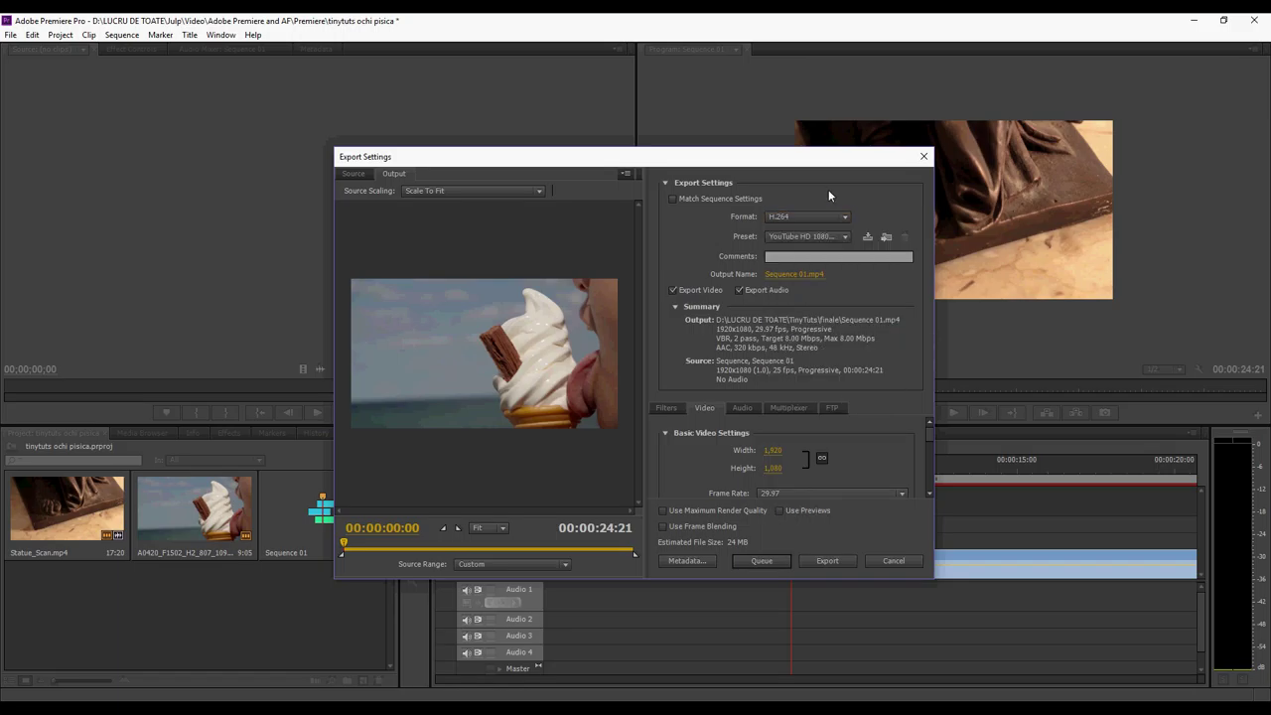
left_click(776, 240)
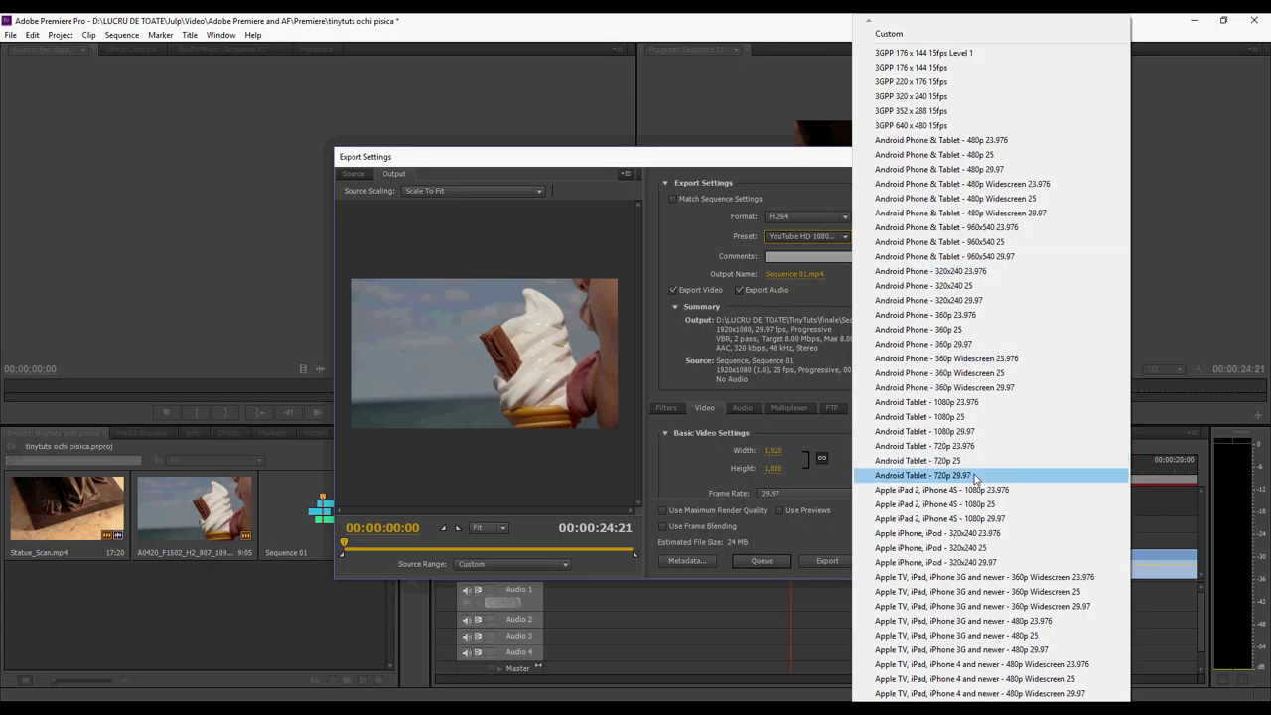
key("y")
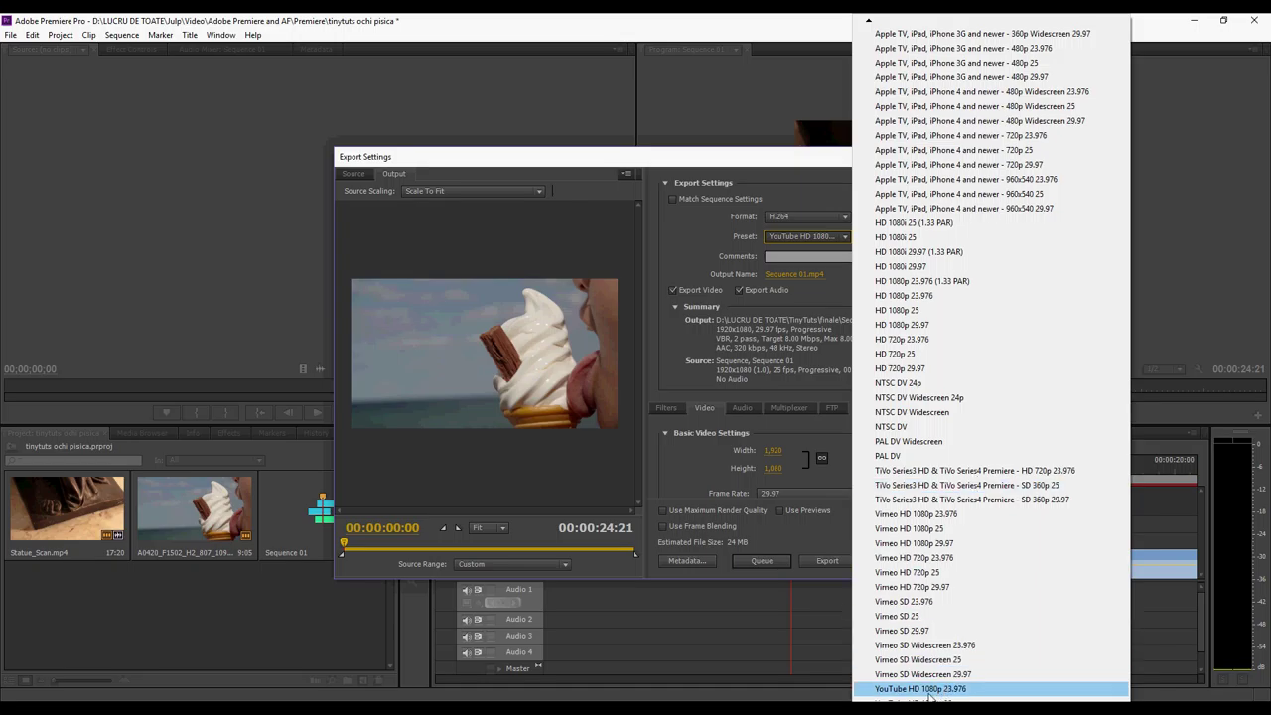
scroll(930, 685, "down", 5)
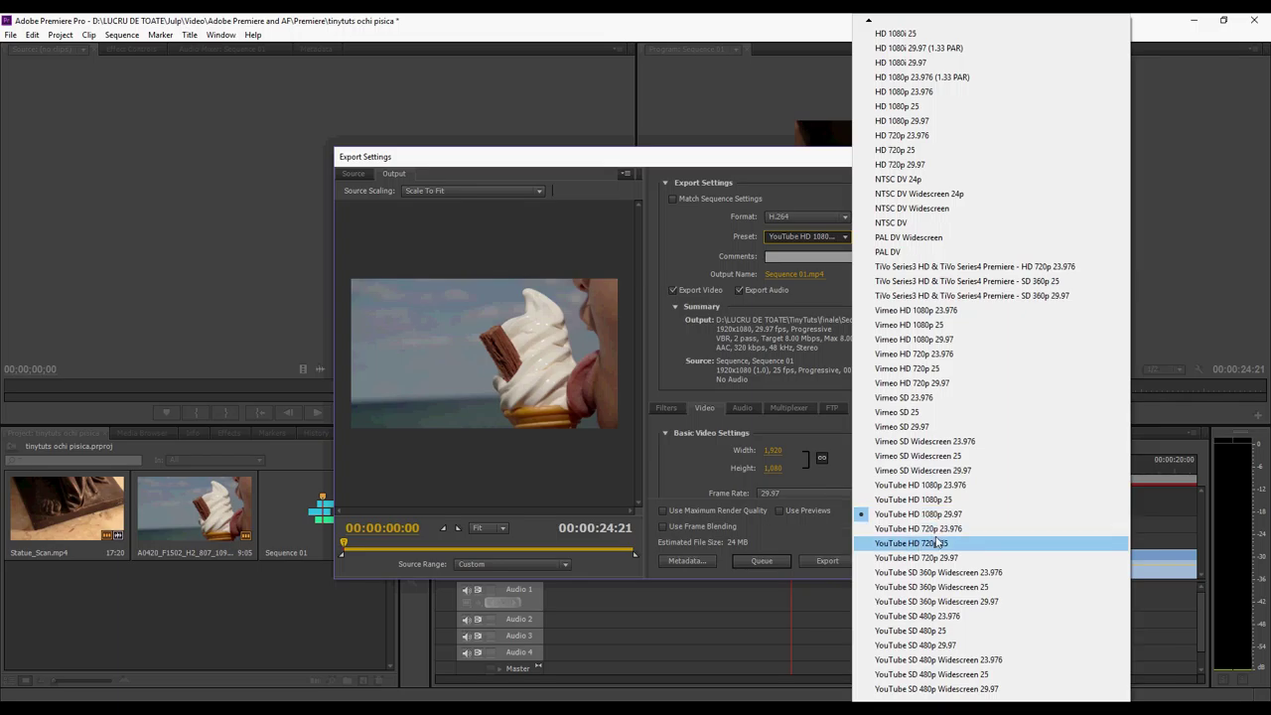
left_click(903, 514)
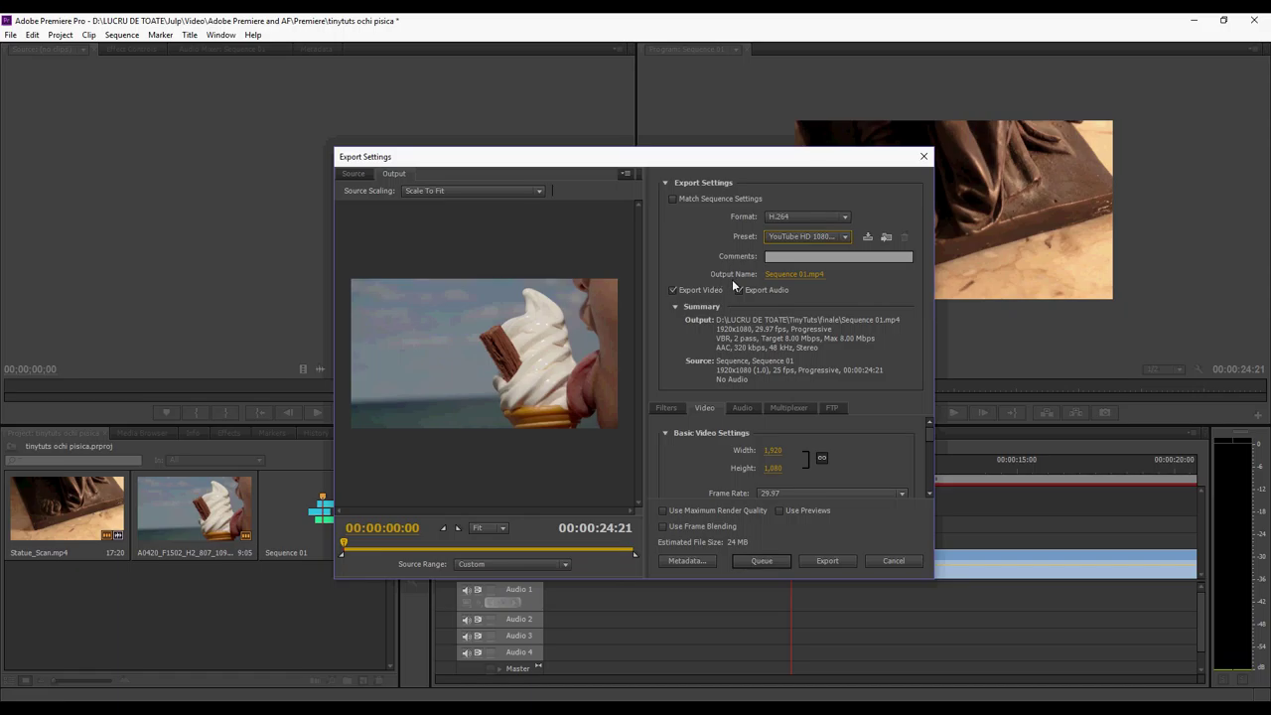
Name the output 'first youtube vid.mp4' in the finale folder and run the export
left_click(795, 281)
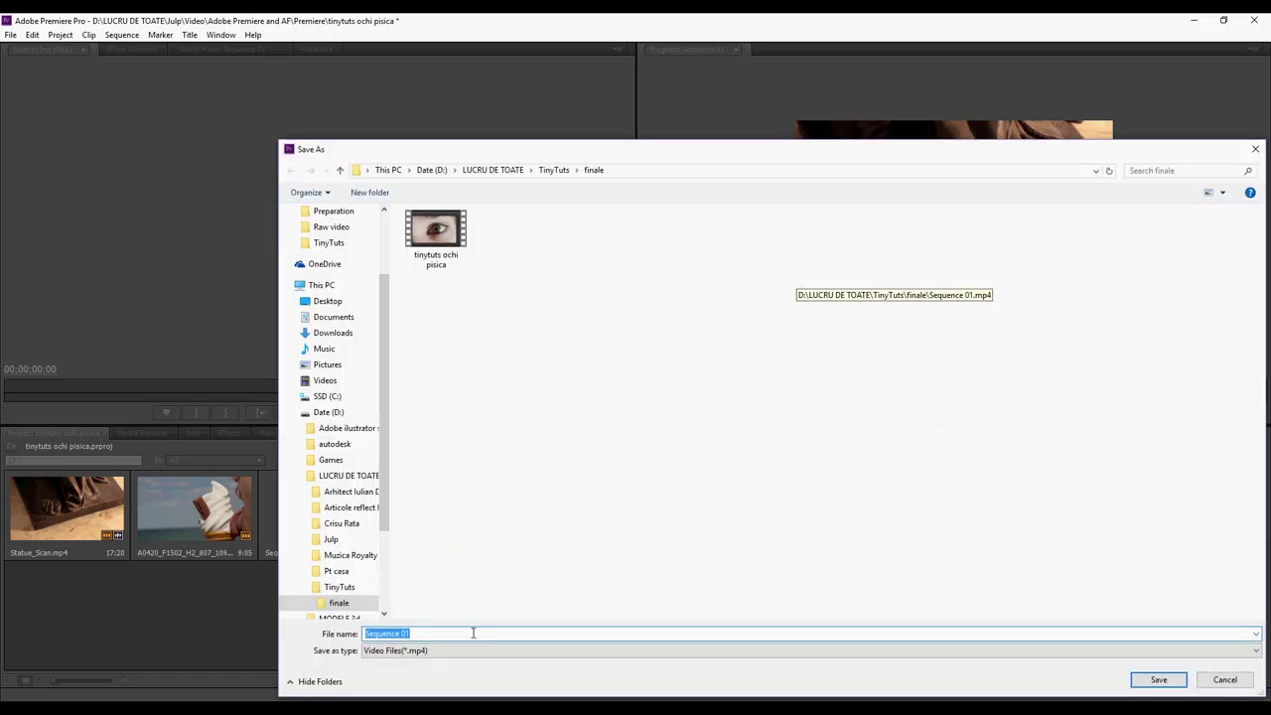
type("first youtube vid")
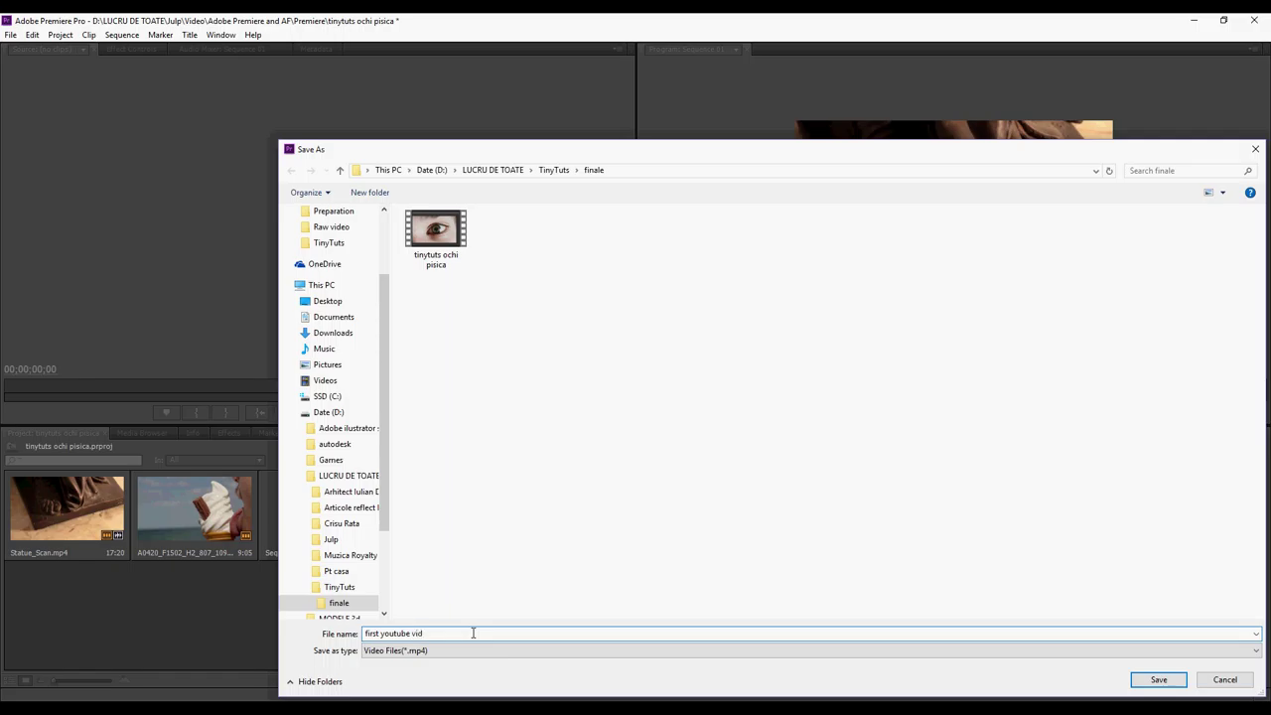
left_click(1154, 682)
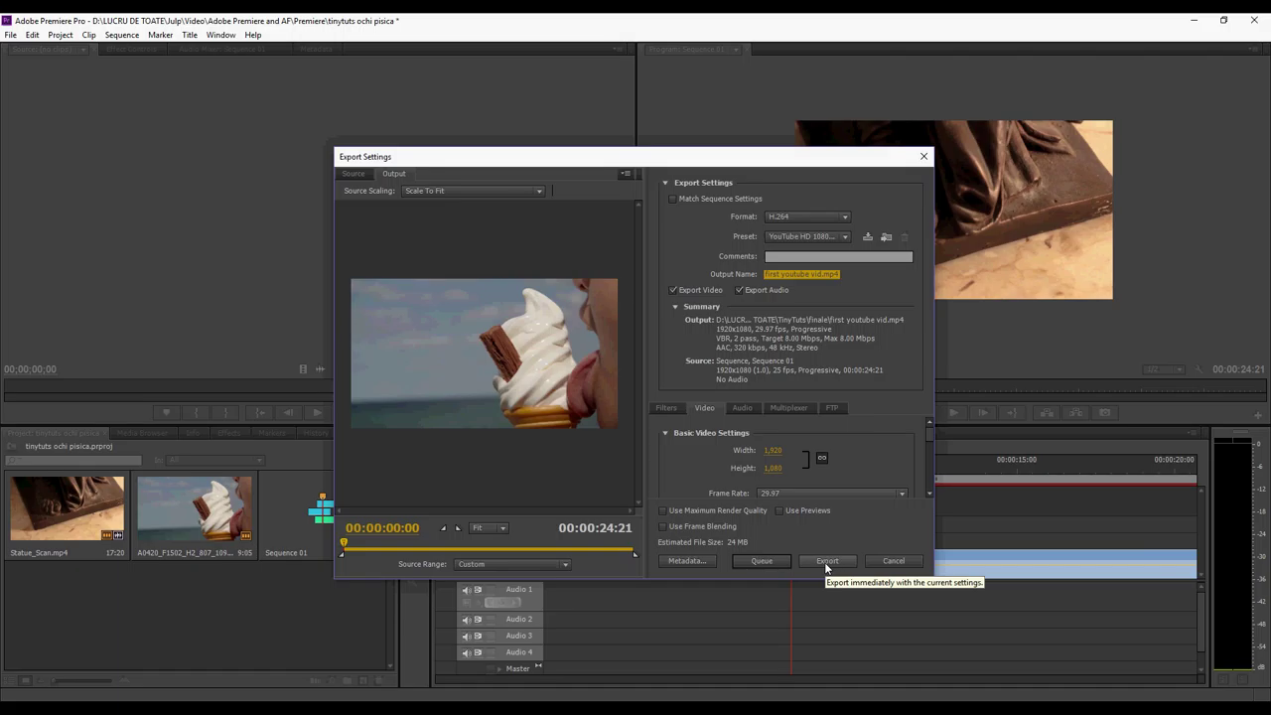
left_click(826, 562)
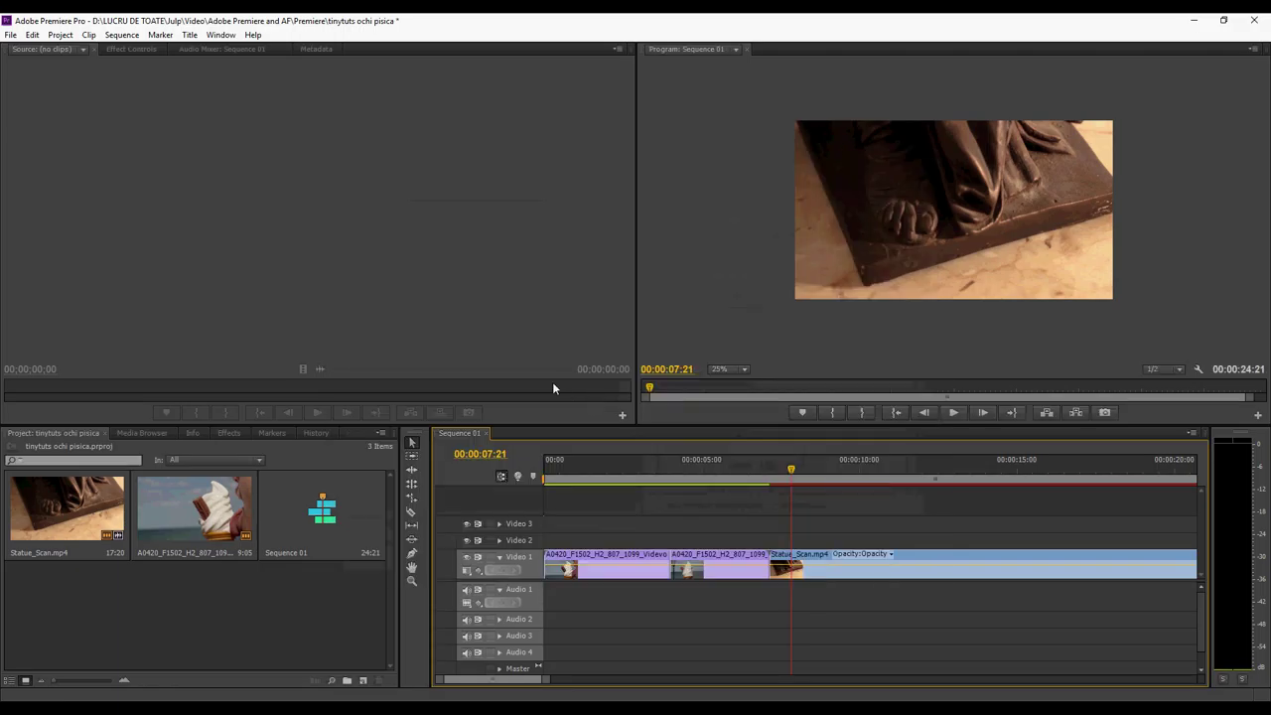
Switch to Chrome and go to the YouTube channel's video upload page
mouse_move(370, 706)
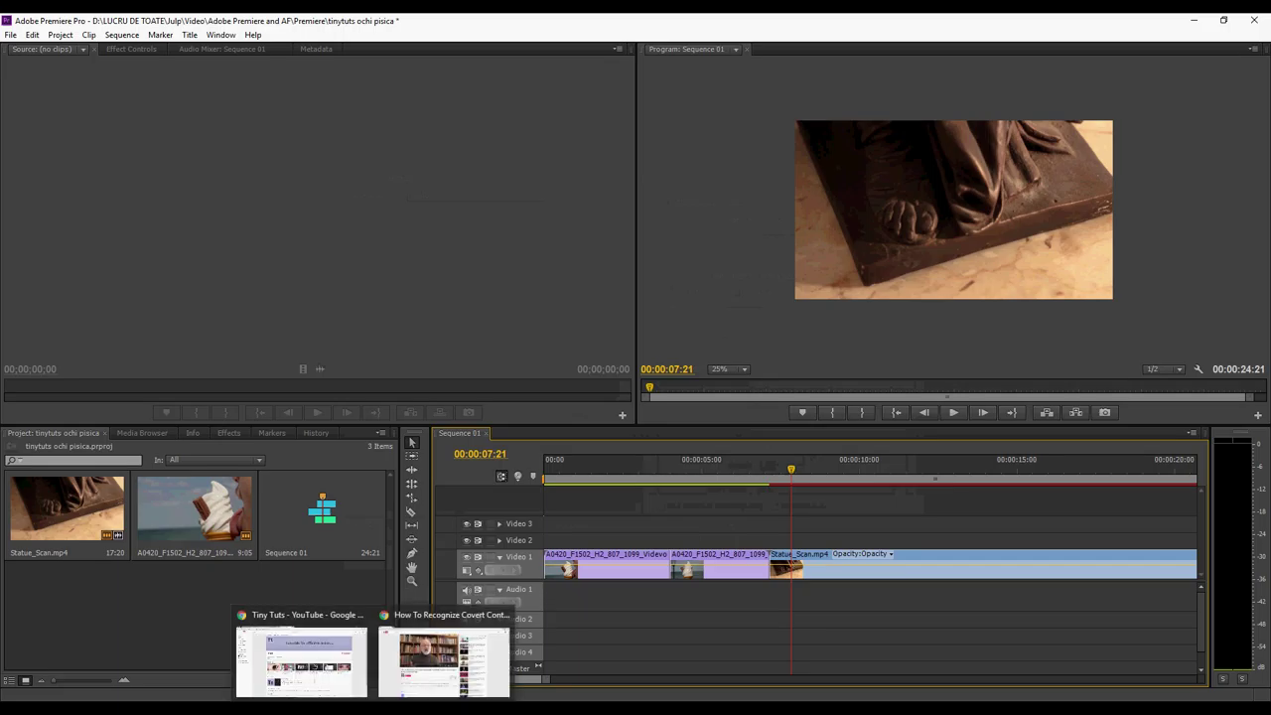
left_click(302, 655)
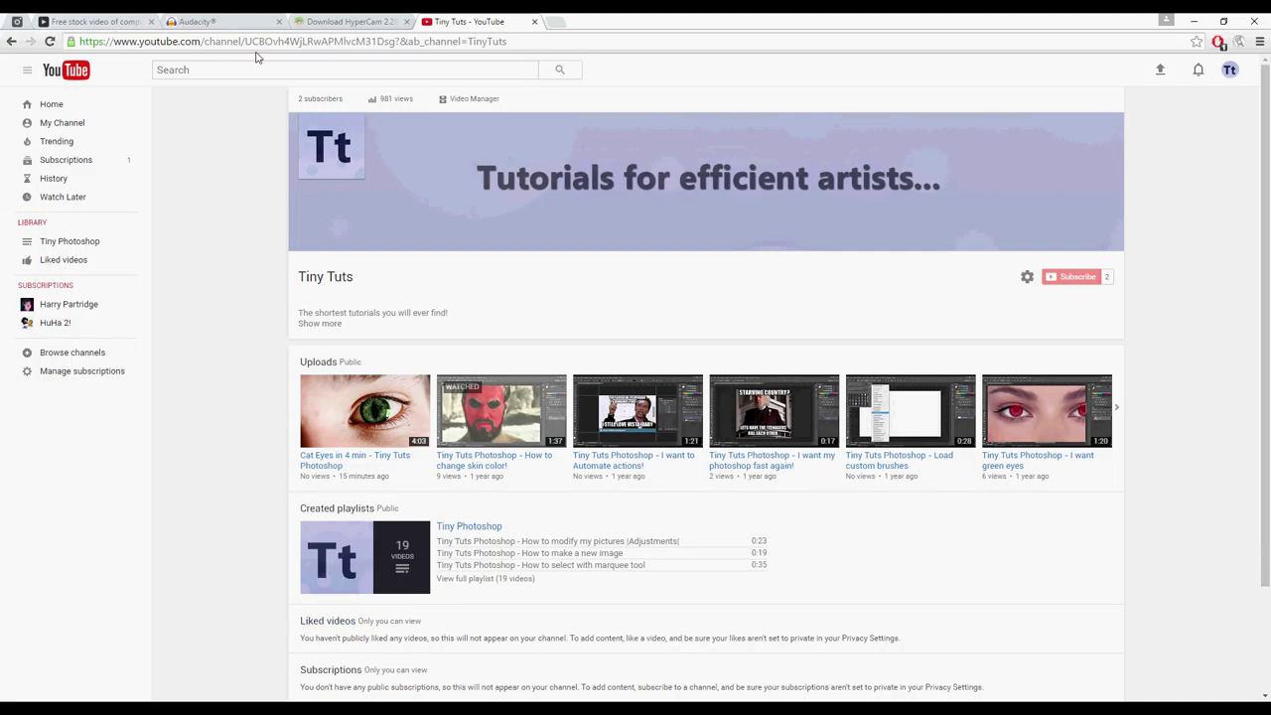
left_click(1161, 72)
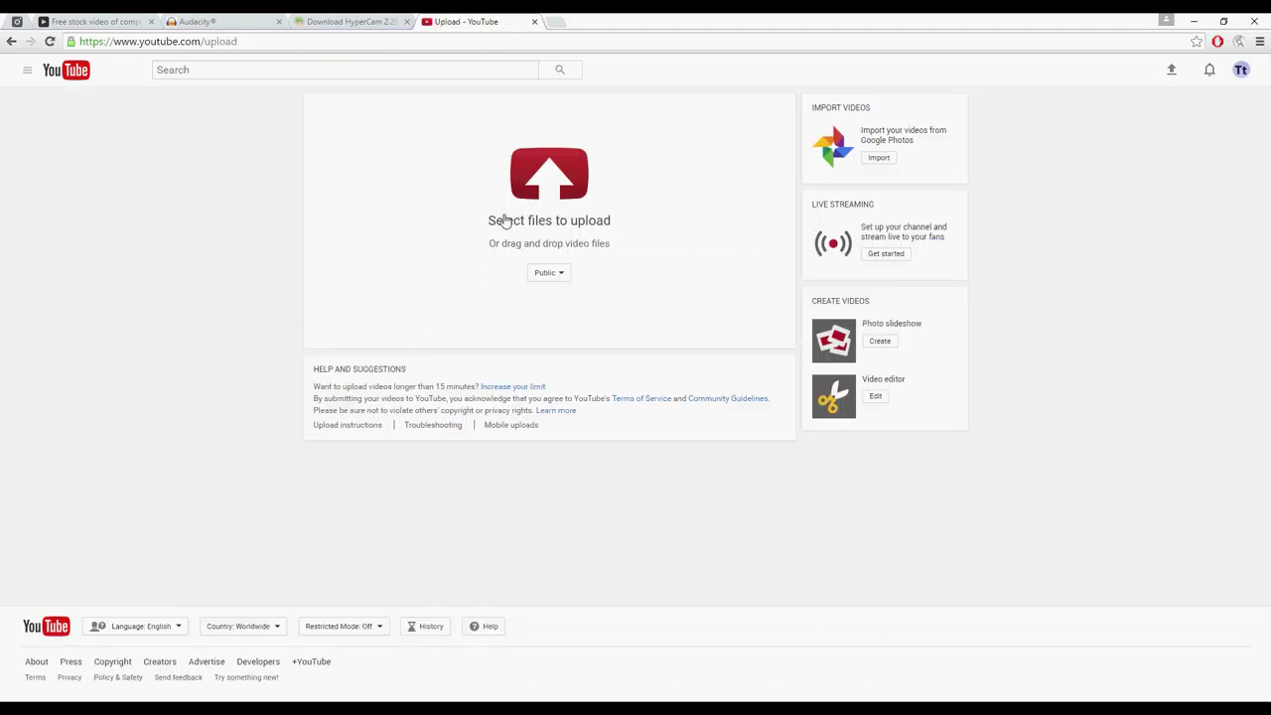
Set the upload's visibility to Private and bring up the video file chooser
left_click(558, 273)
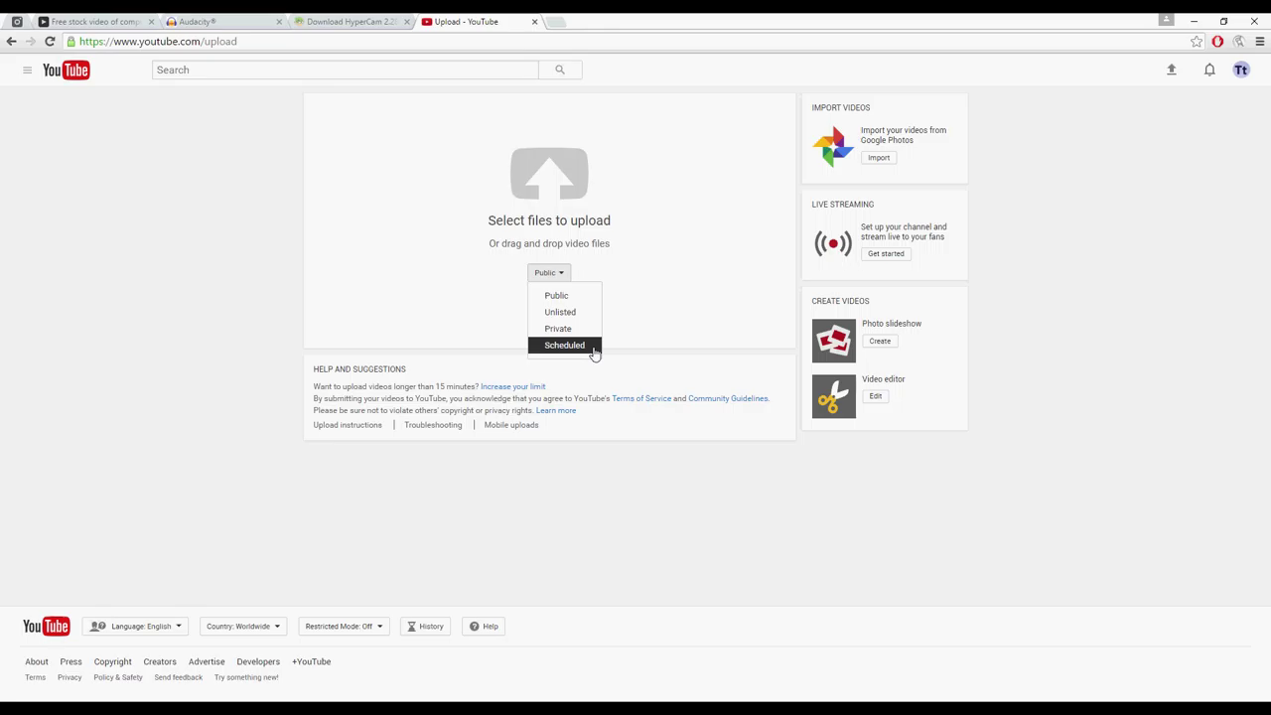
left_click(558, 328)
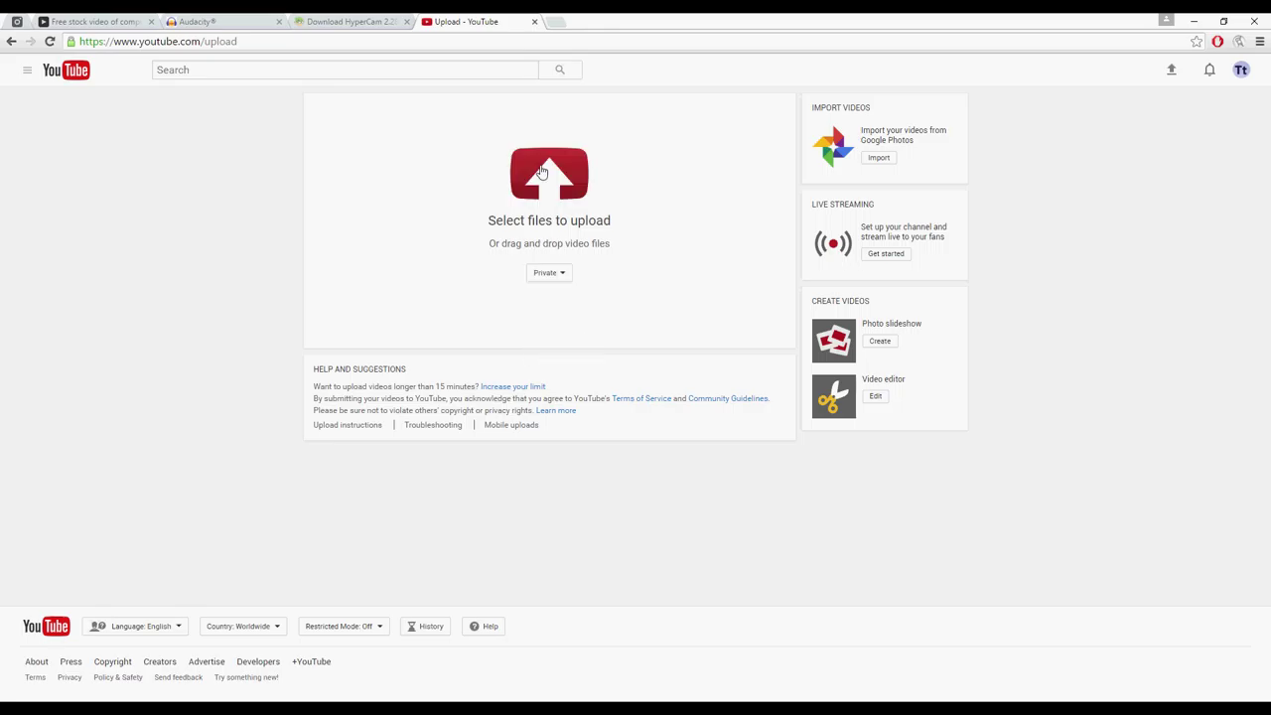
left_click(558, 277)
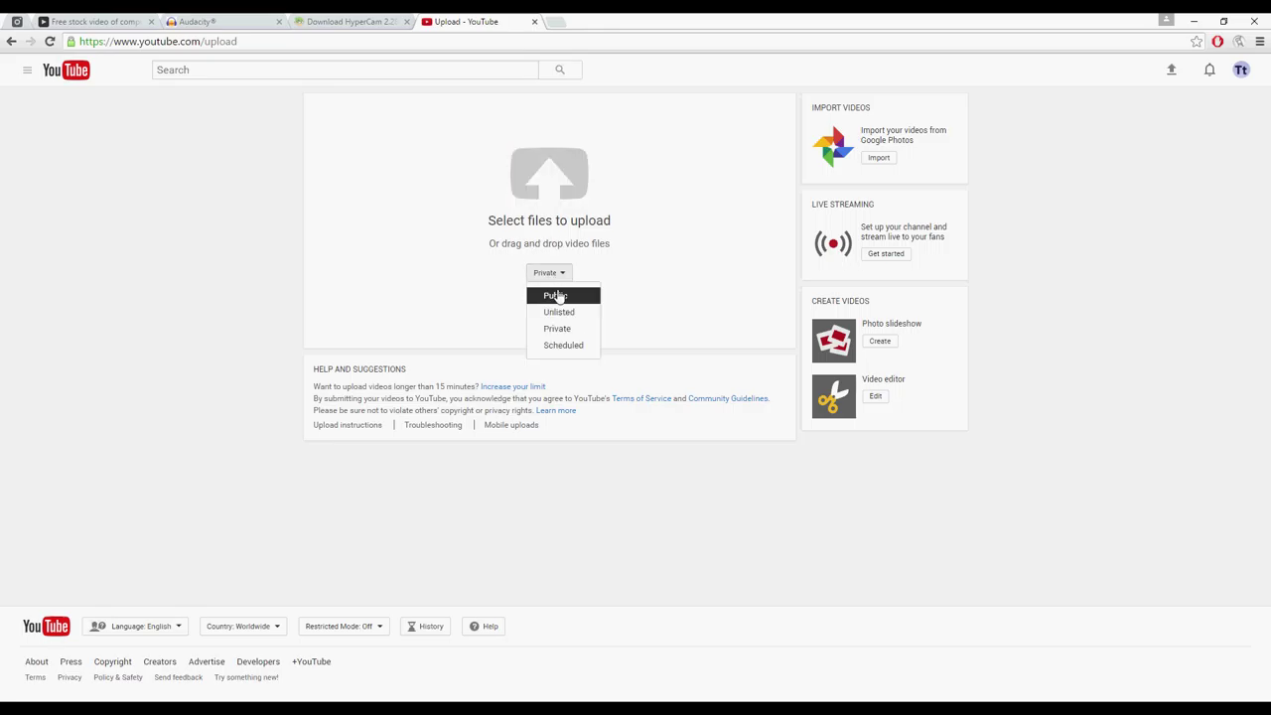
left_click(550, 166)
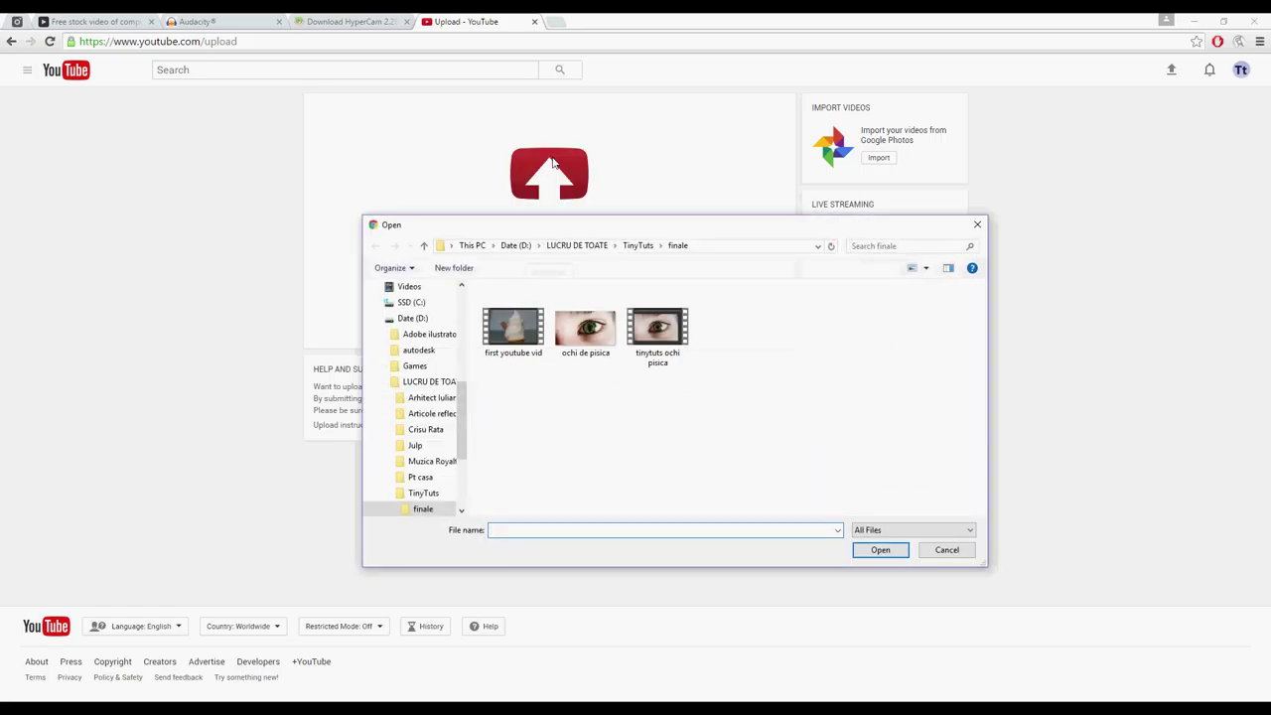
Upload the 'first youtube vid' file and change its title to 'first vid - Tiny Tuts Photoshop'
left_click(510, 333)
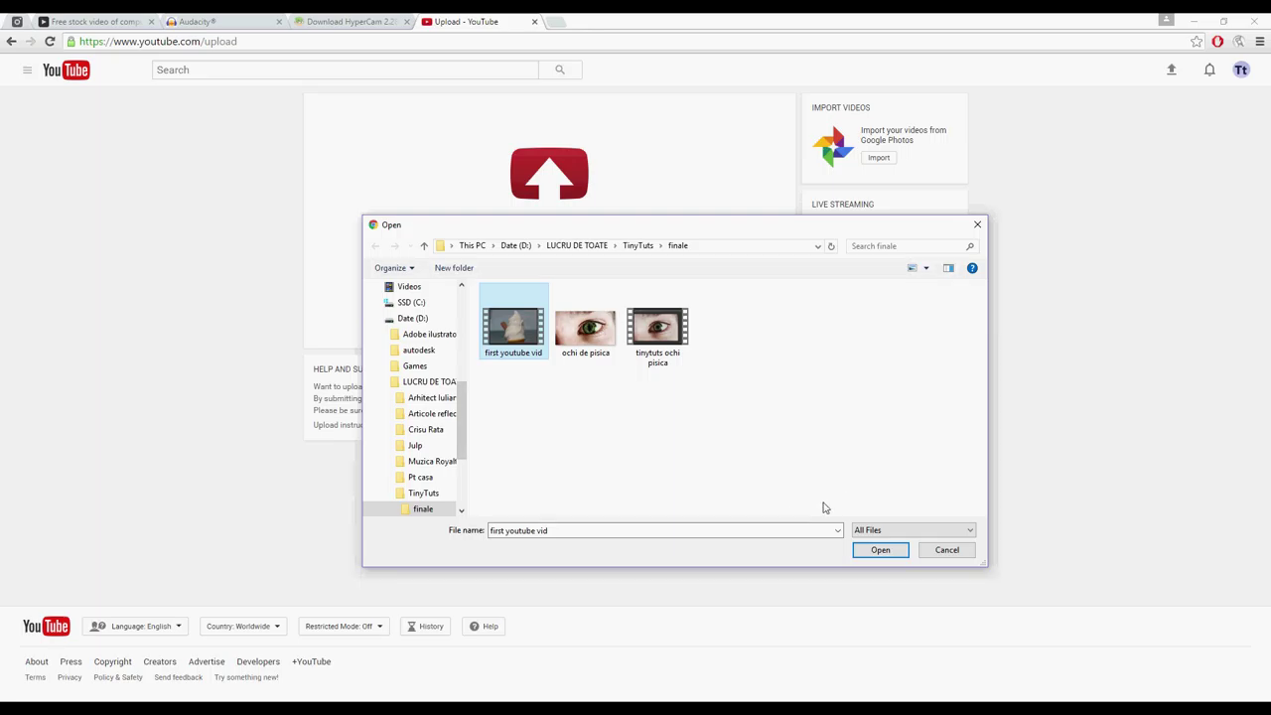
left_click(881, 552)
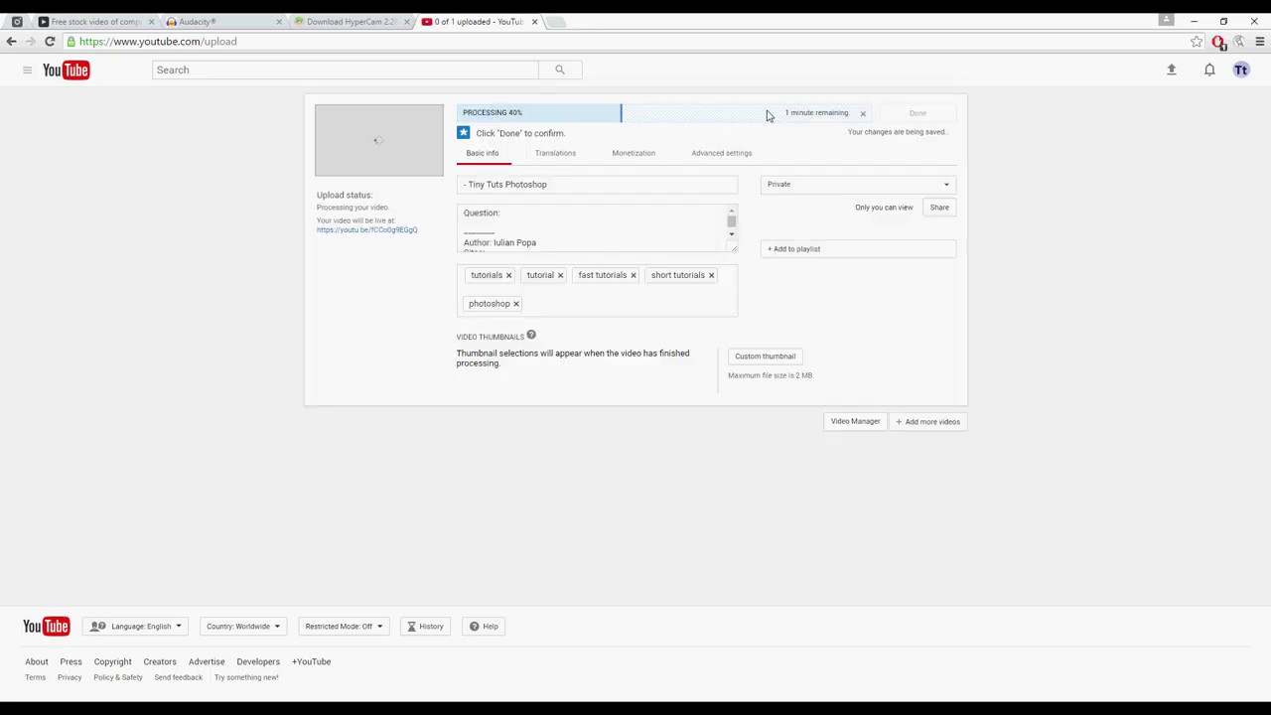
double_click(465, 186)
type("first")
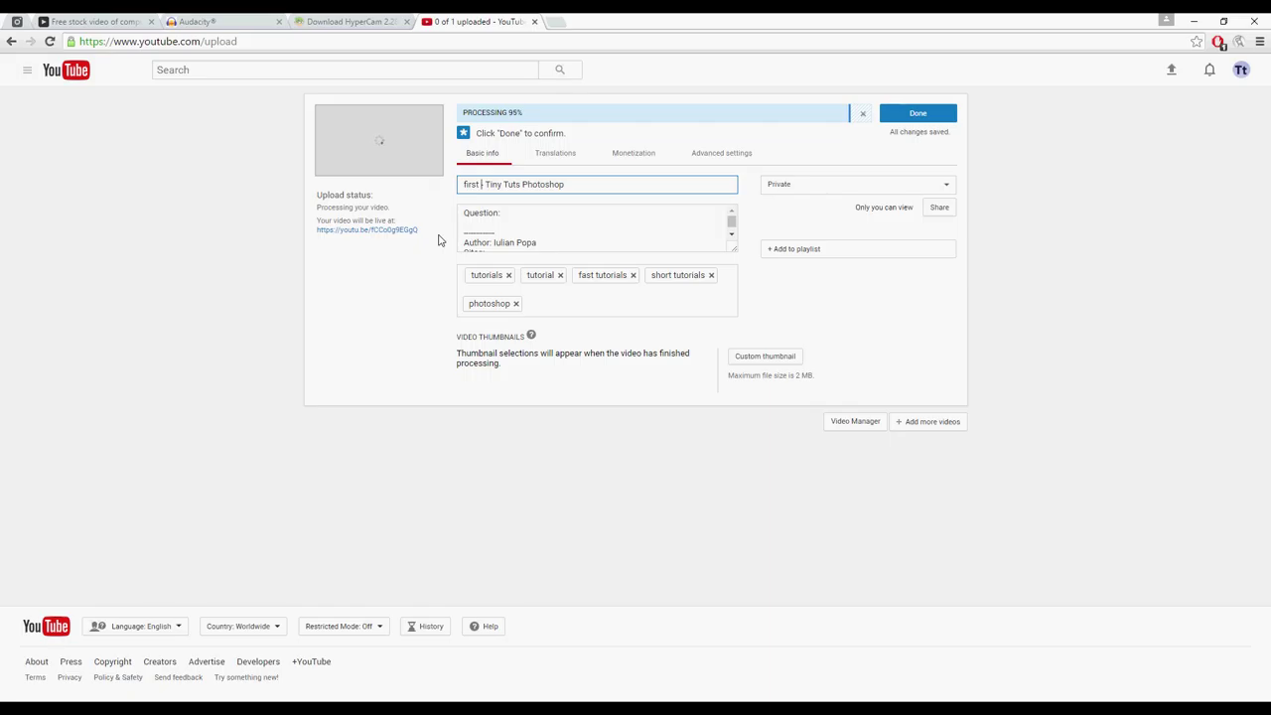
type("vid")
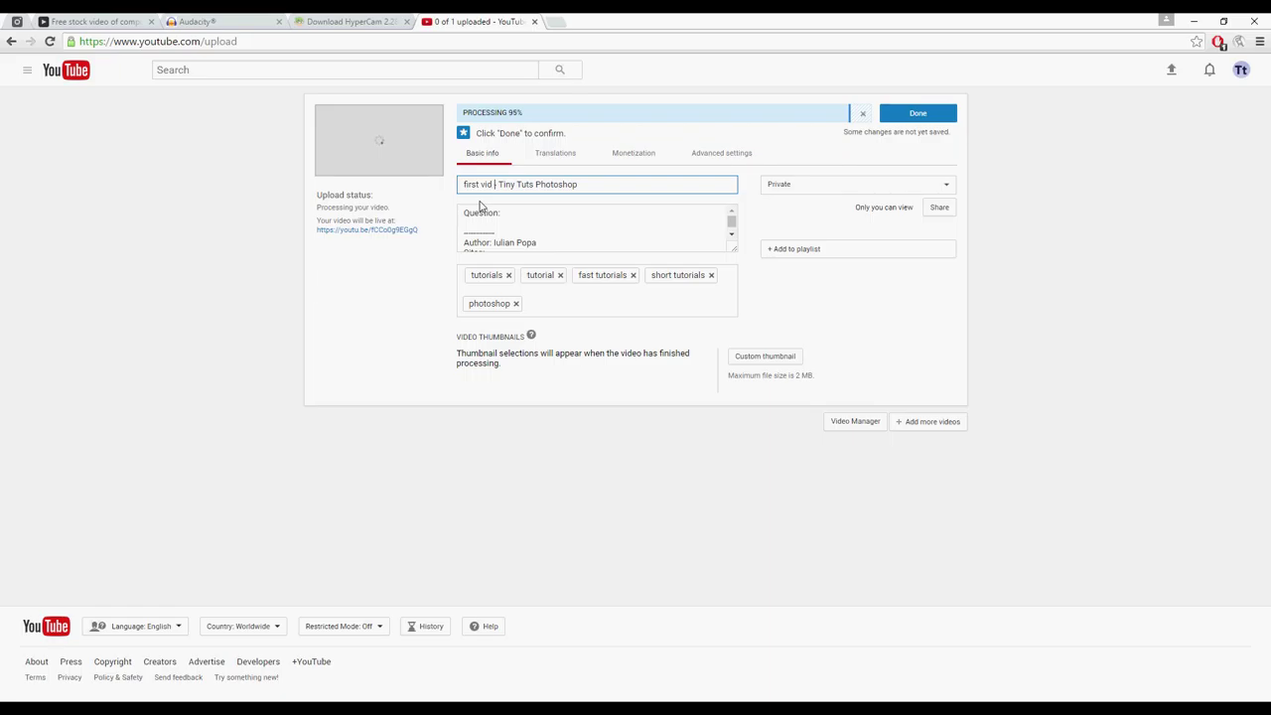
type(" -")
left_click(630, 229)
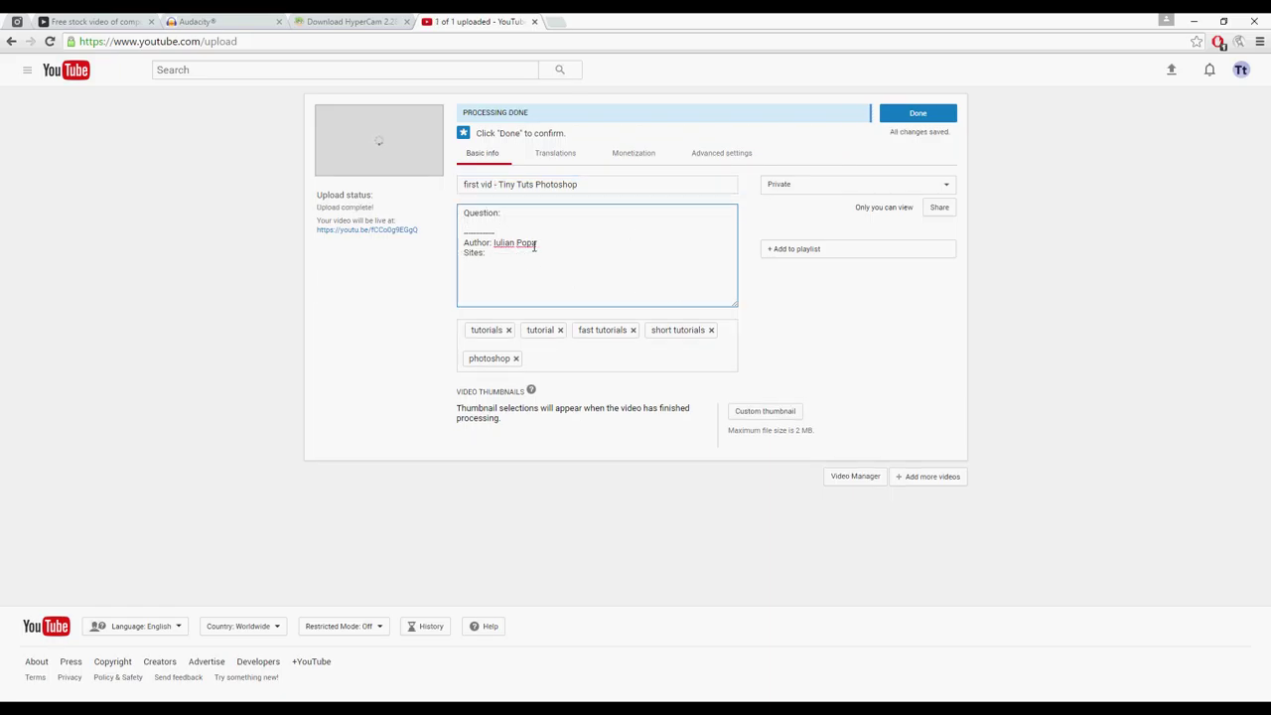
Leave the description unchanged and set the third frame, the statue close-up, as the thumbnail
left_click(463, 331)
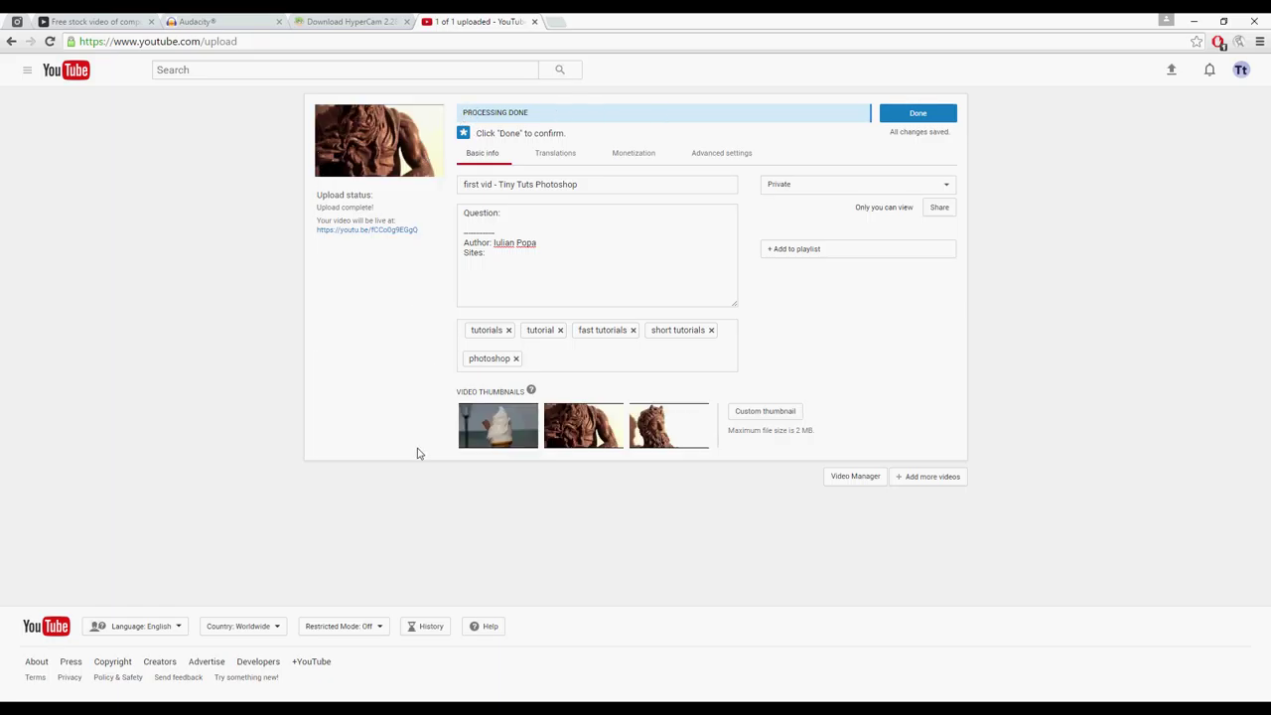
left_click_drag(460, 392, 450, 449)
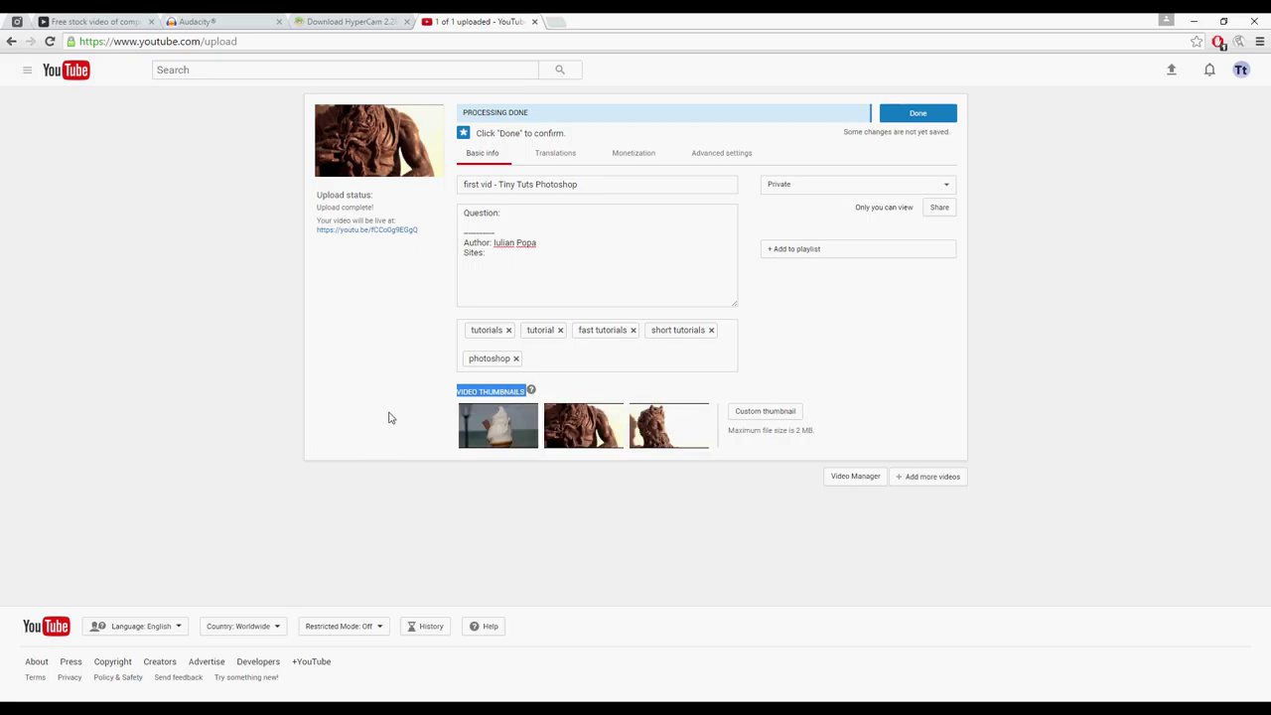
left_click(356, 447)
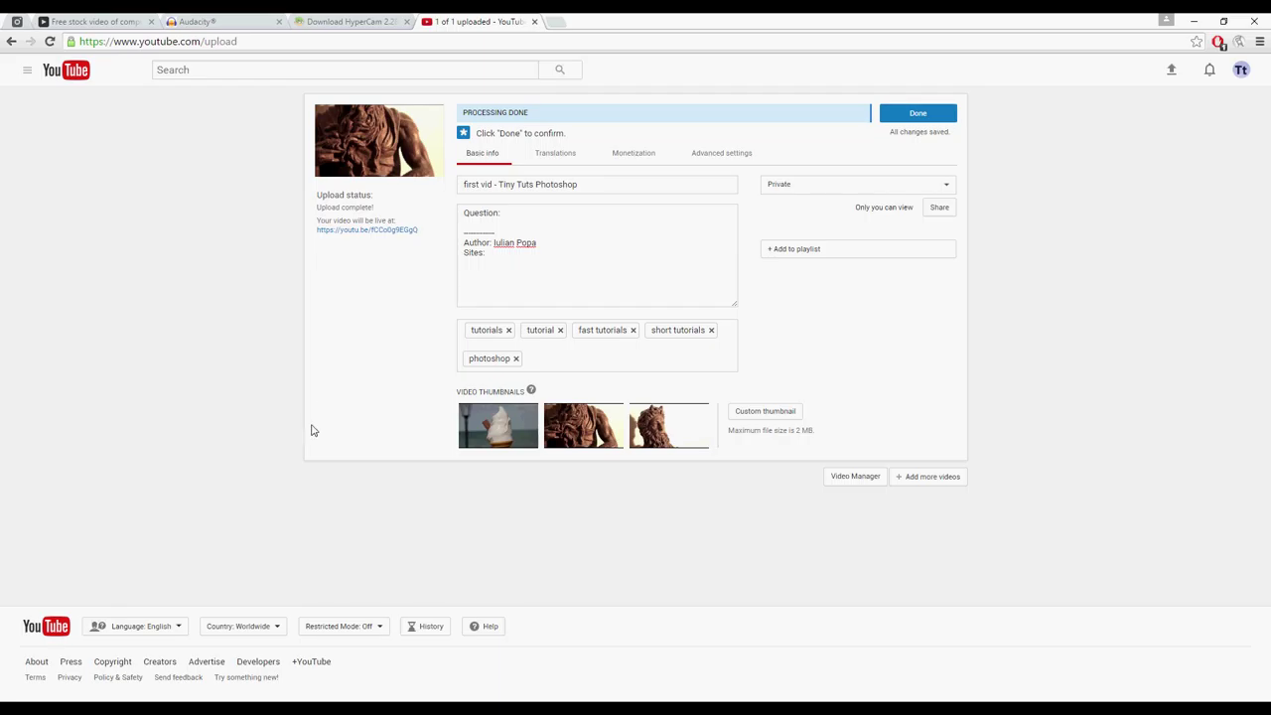
mouse_move(657, 443)
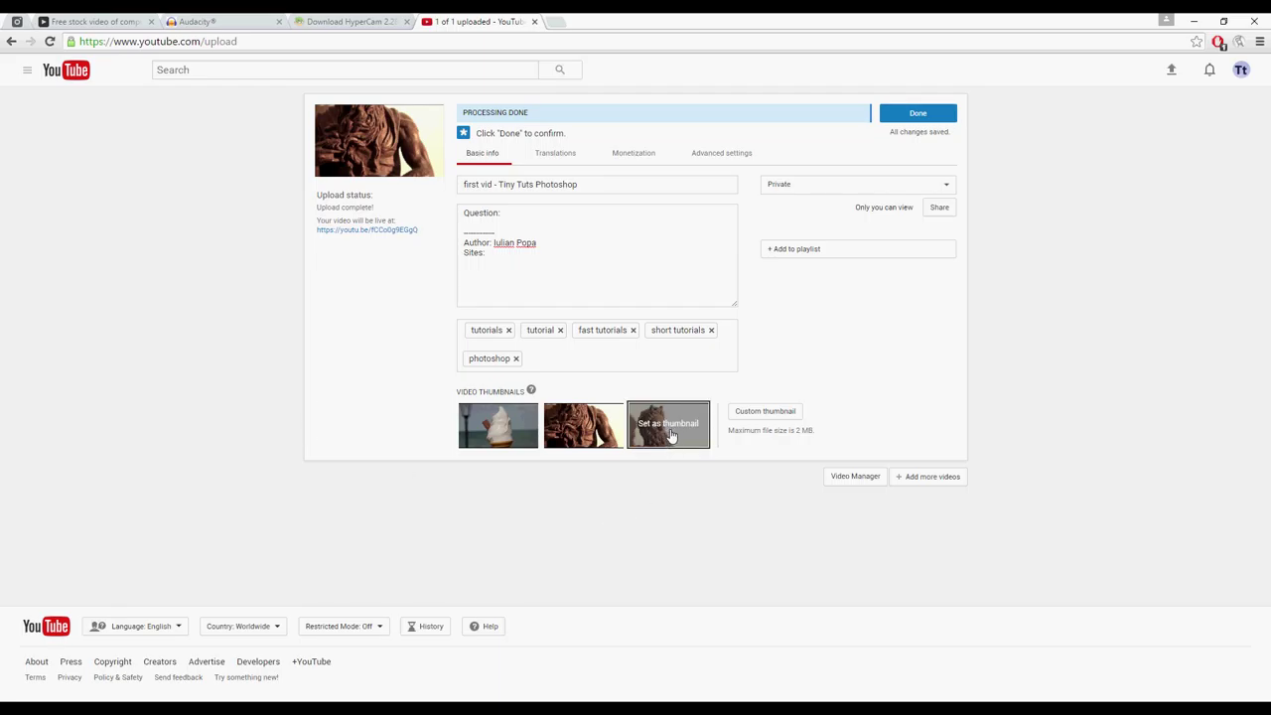
left_click(673, 434)
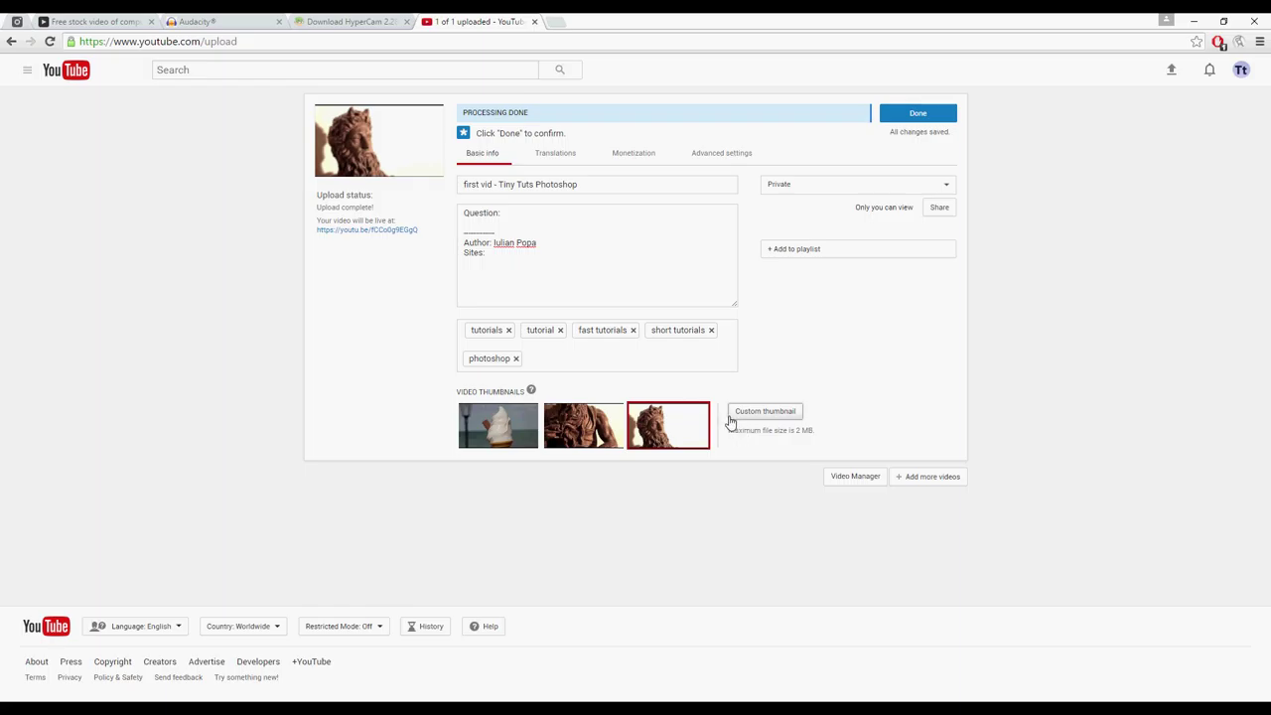
Abandon picking a custom thumbnail image and finish the upload with Done
left_click(773, 418)
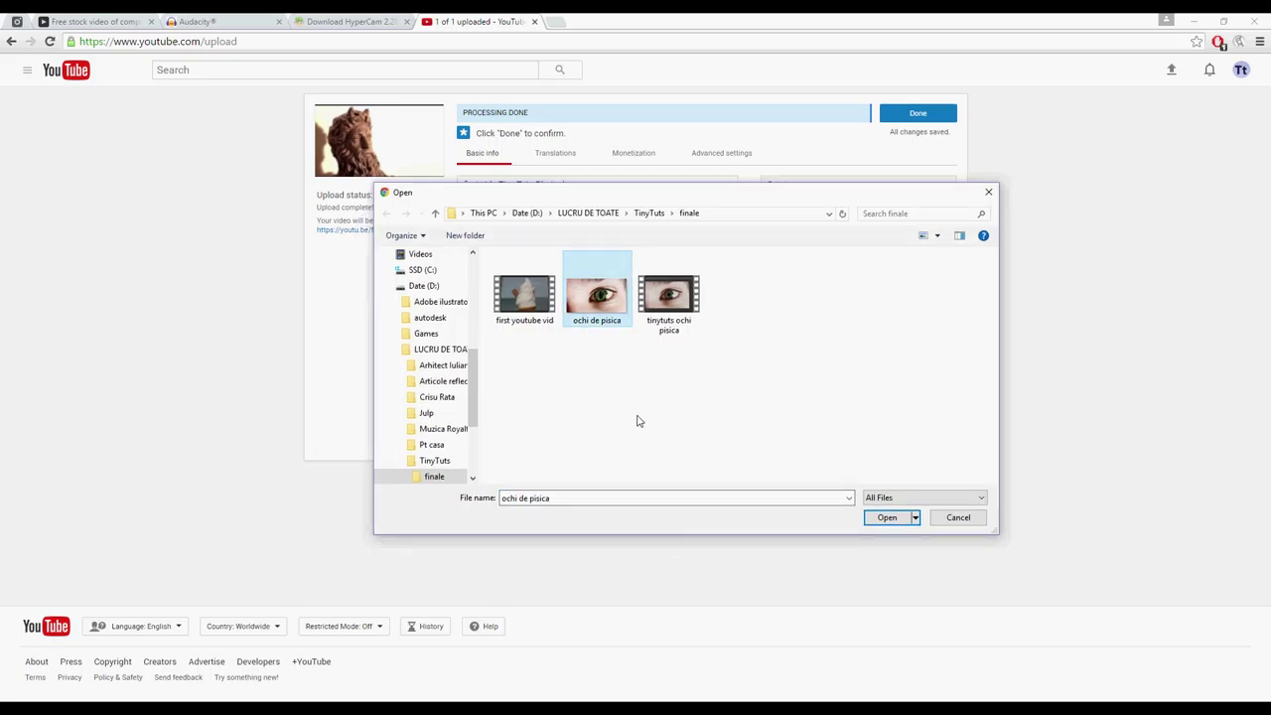
left_click(951, 519)
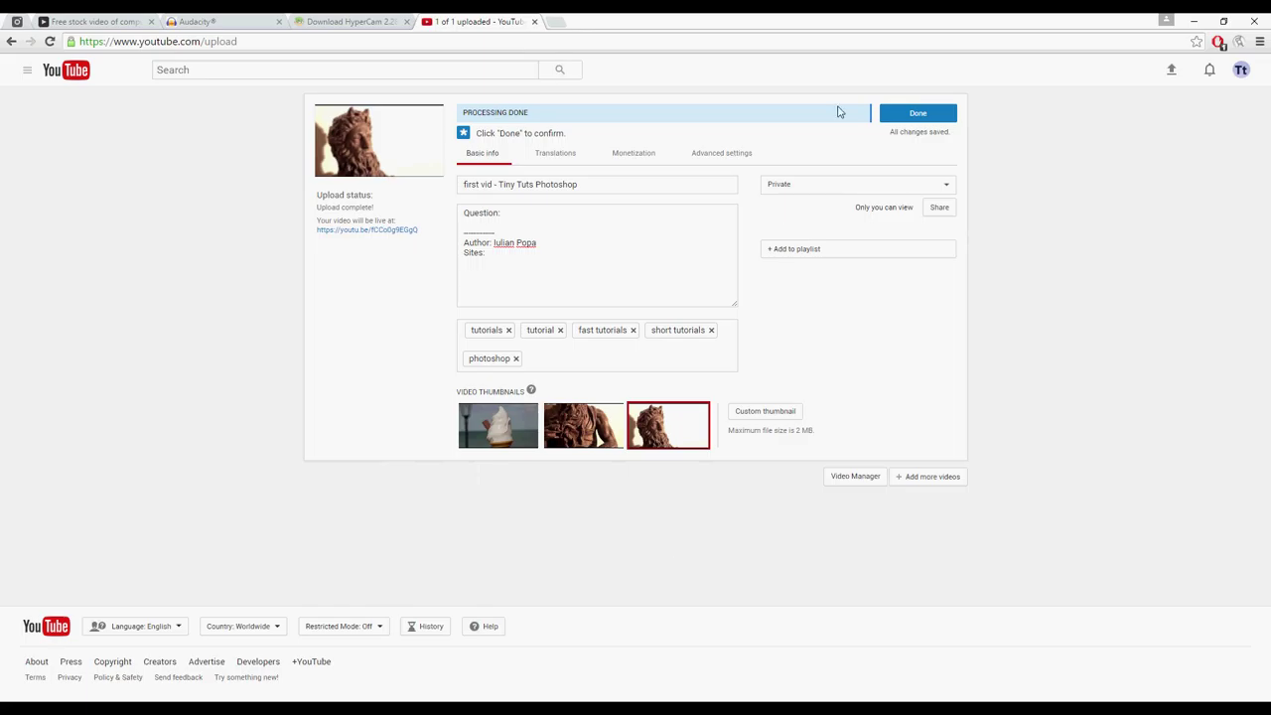
left_click(914, 113)
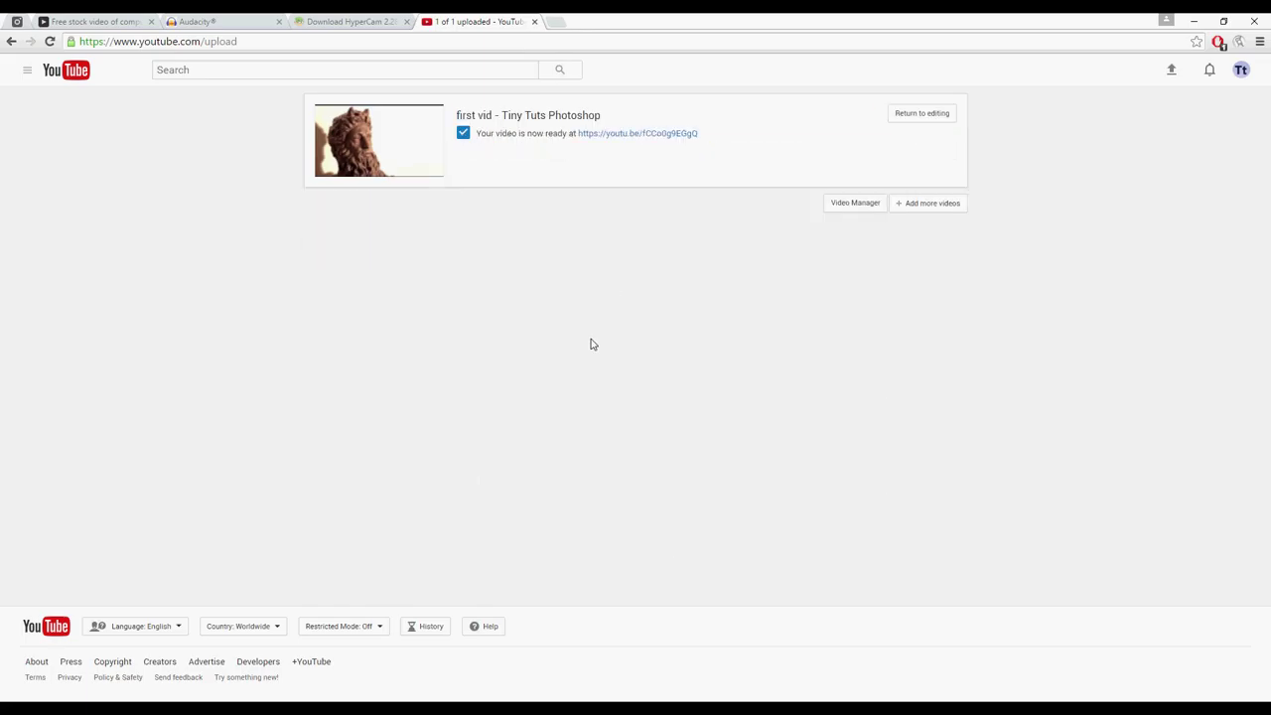